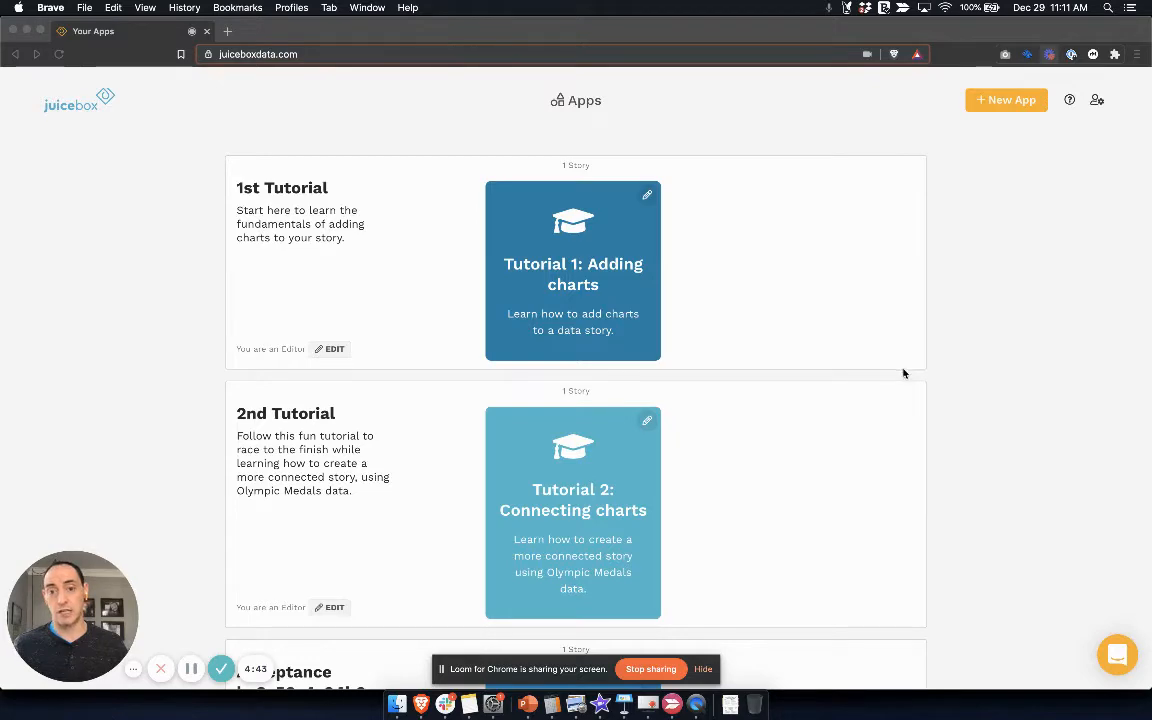
Step: Find the Broadway Shows app in the list of apps and open its story for editing
scroll(903, 373, "down", 1)
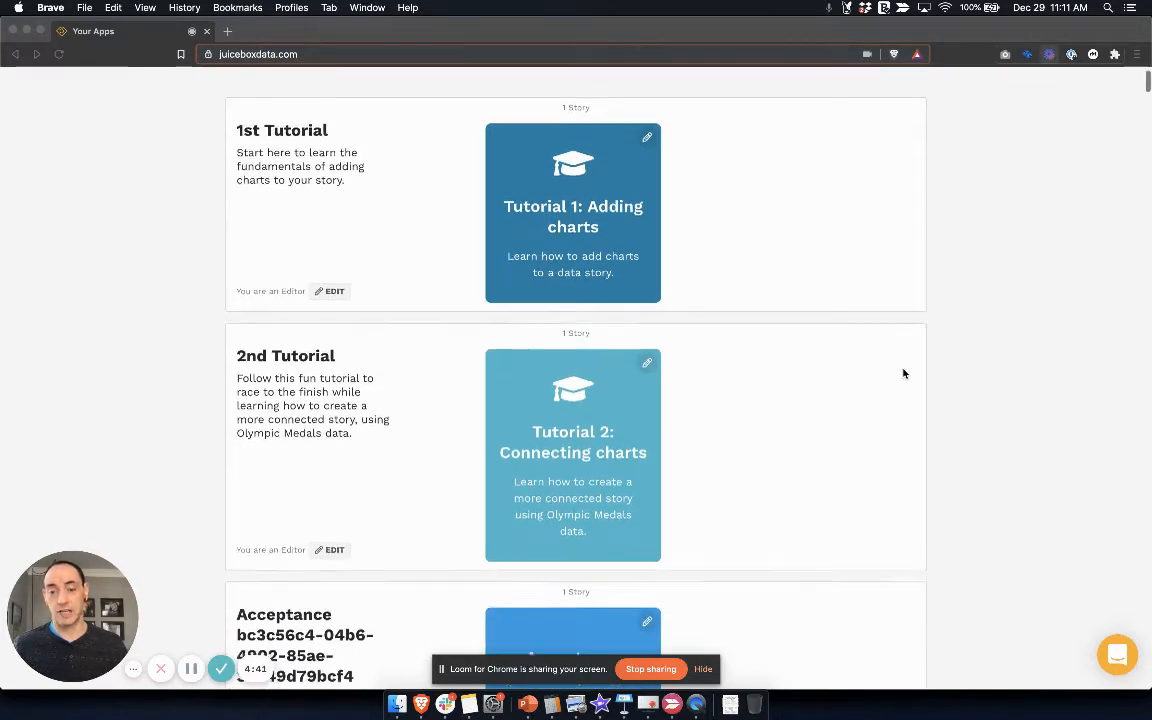
scroll(903, 373, "down", 3)
scroll(895, 370, "up", 4)
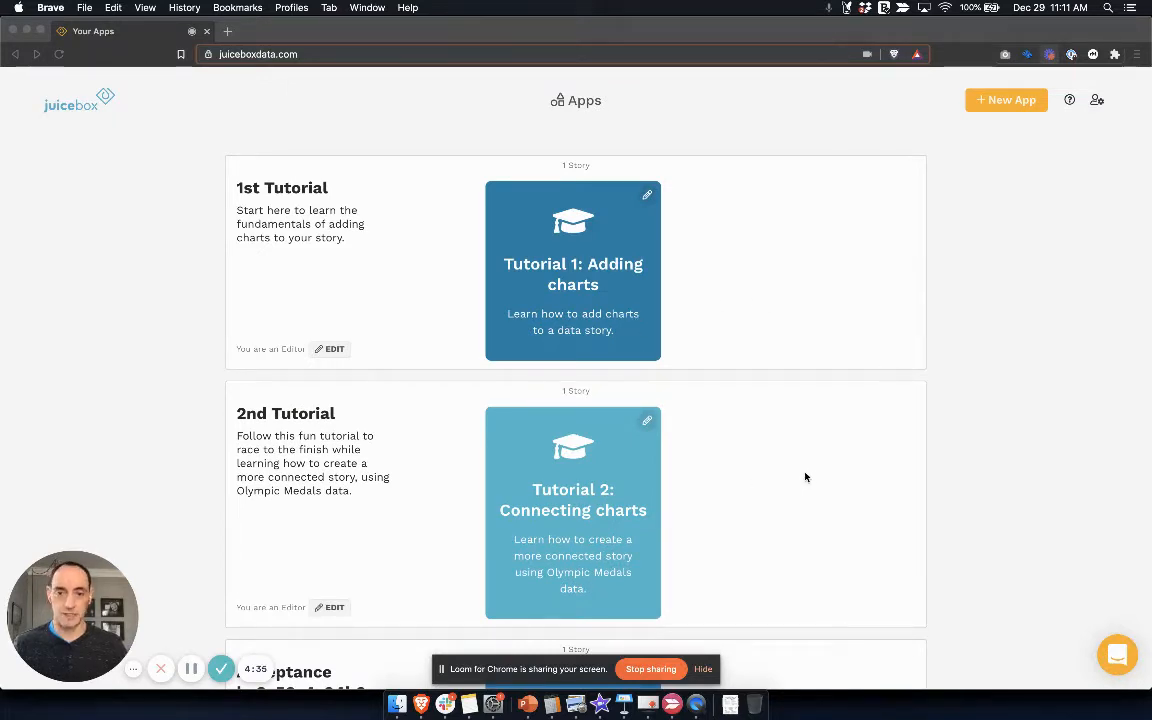
scroll(840, 452, "down", 5)
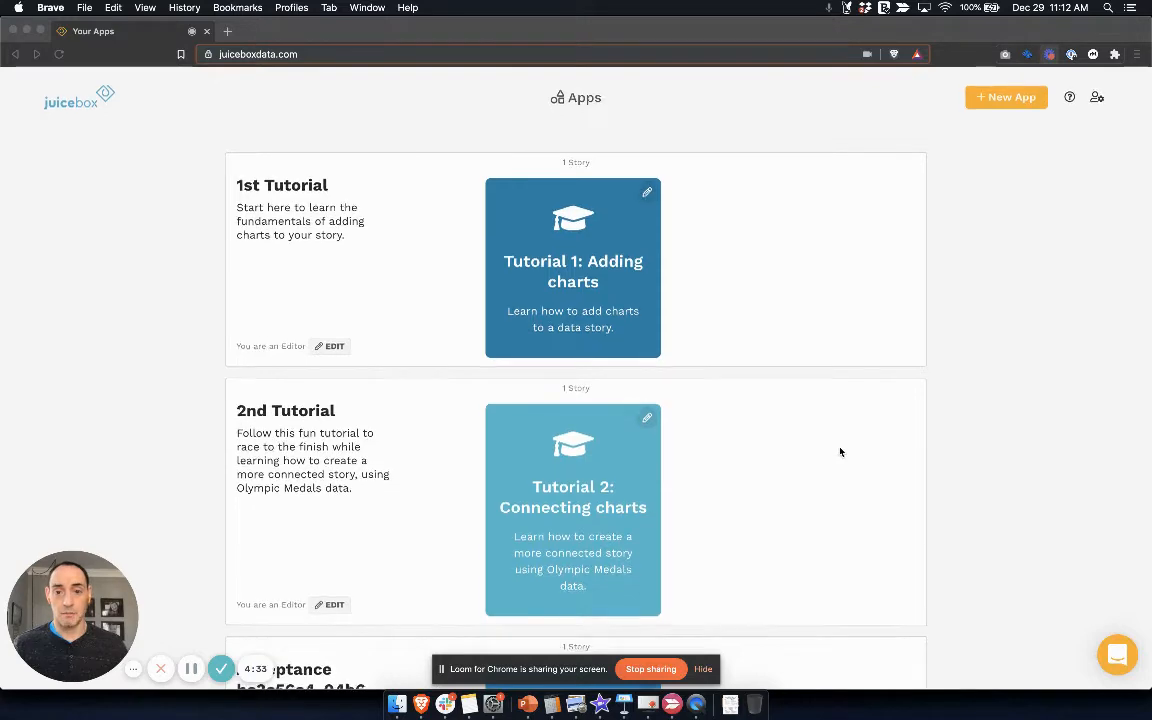
scroll(840, 452, "down", 10)
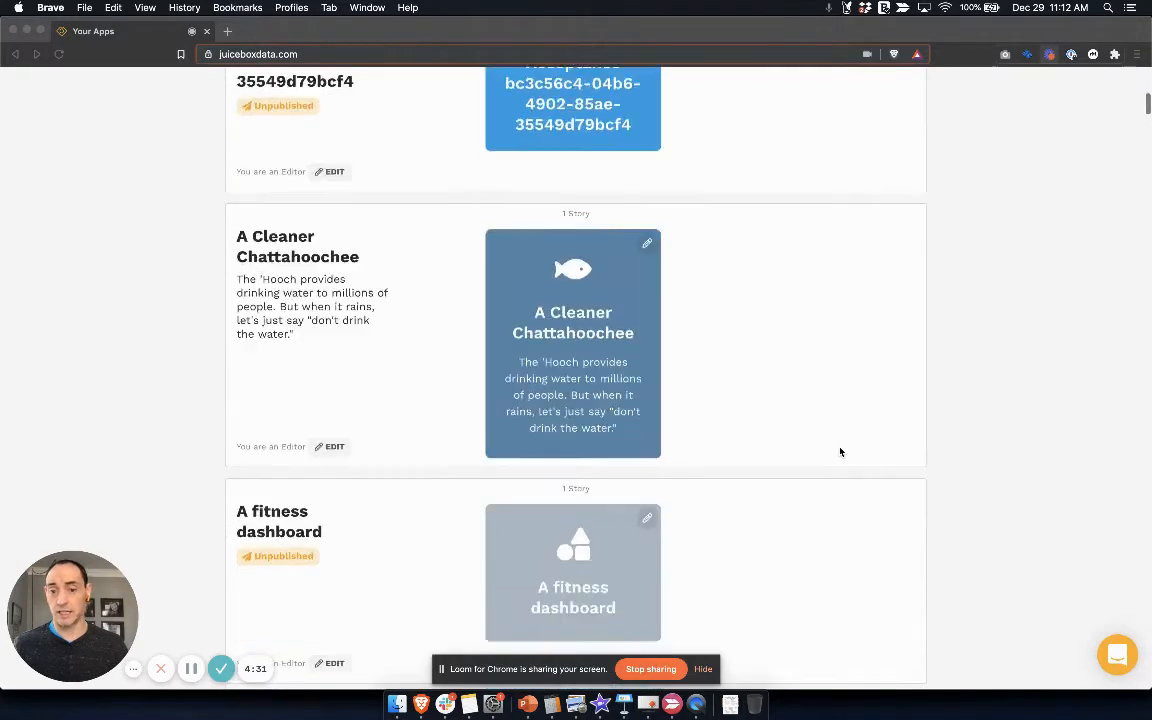
scroll(840, 452, "down", 10)
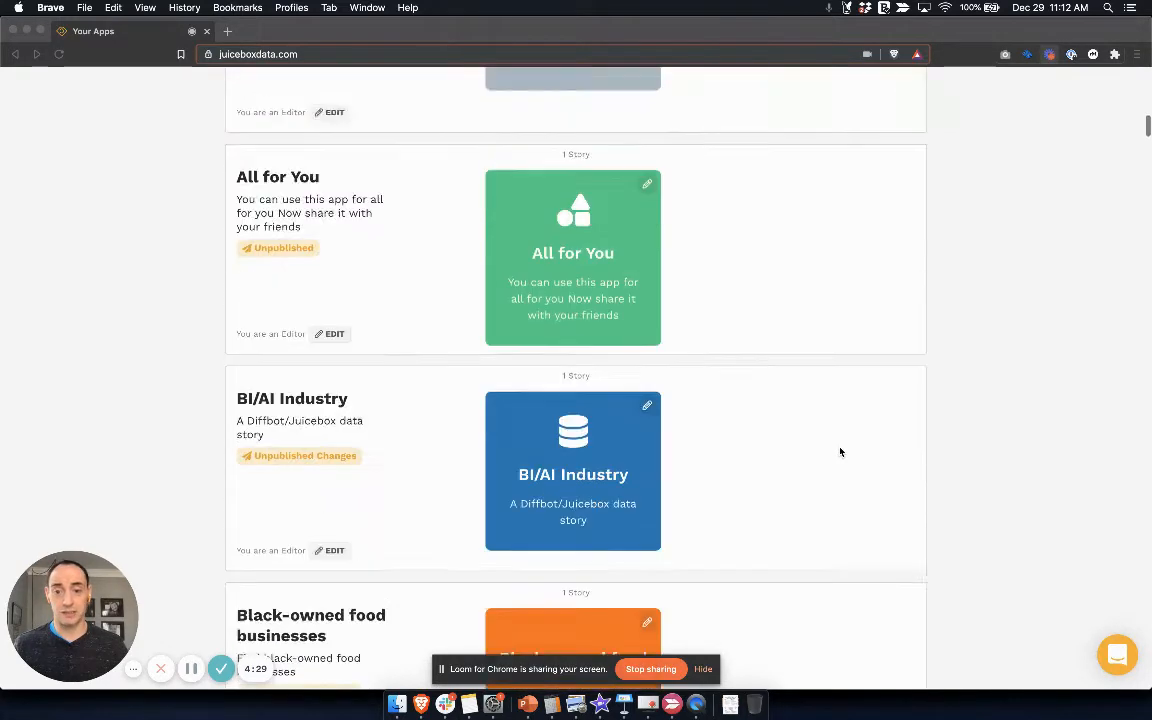
scroll(840, 452, "down", 6)
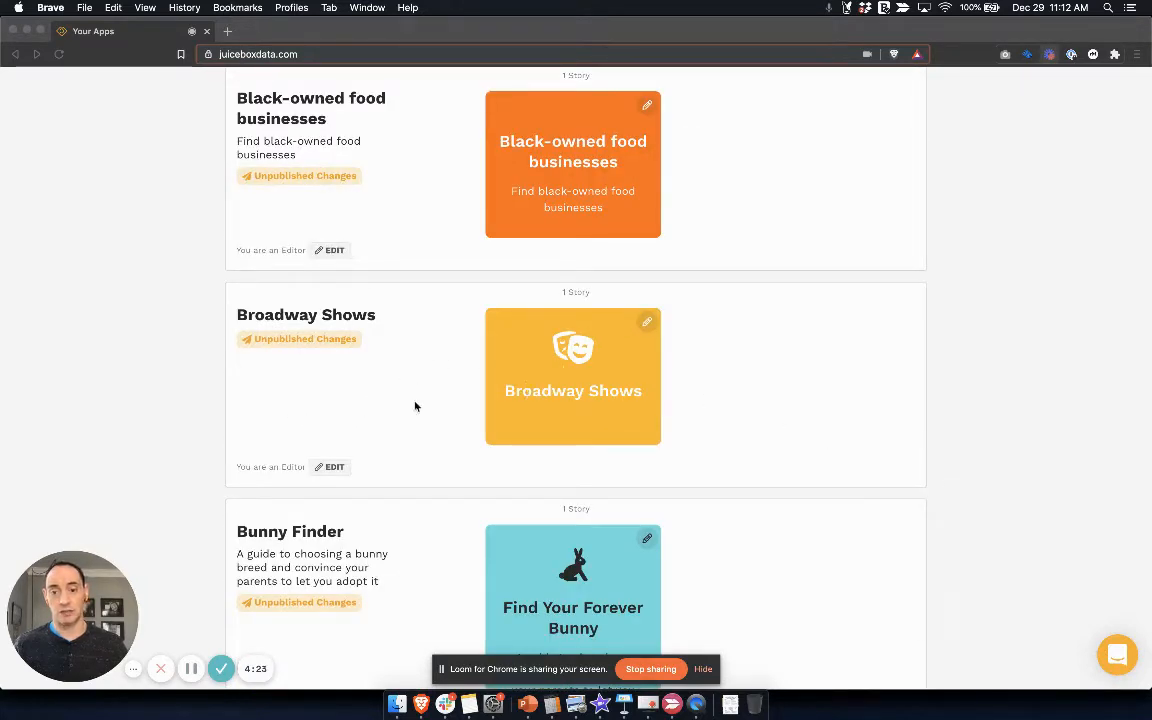
left_click(358, 429)
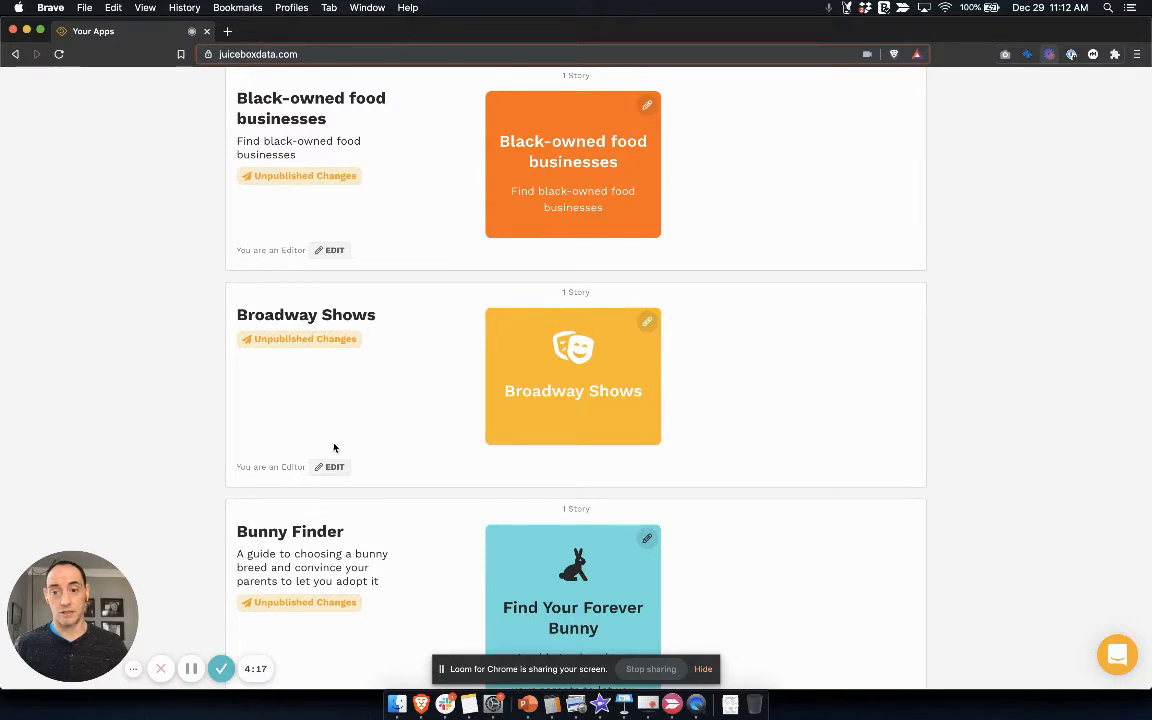
left_click(653, 323)
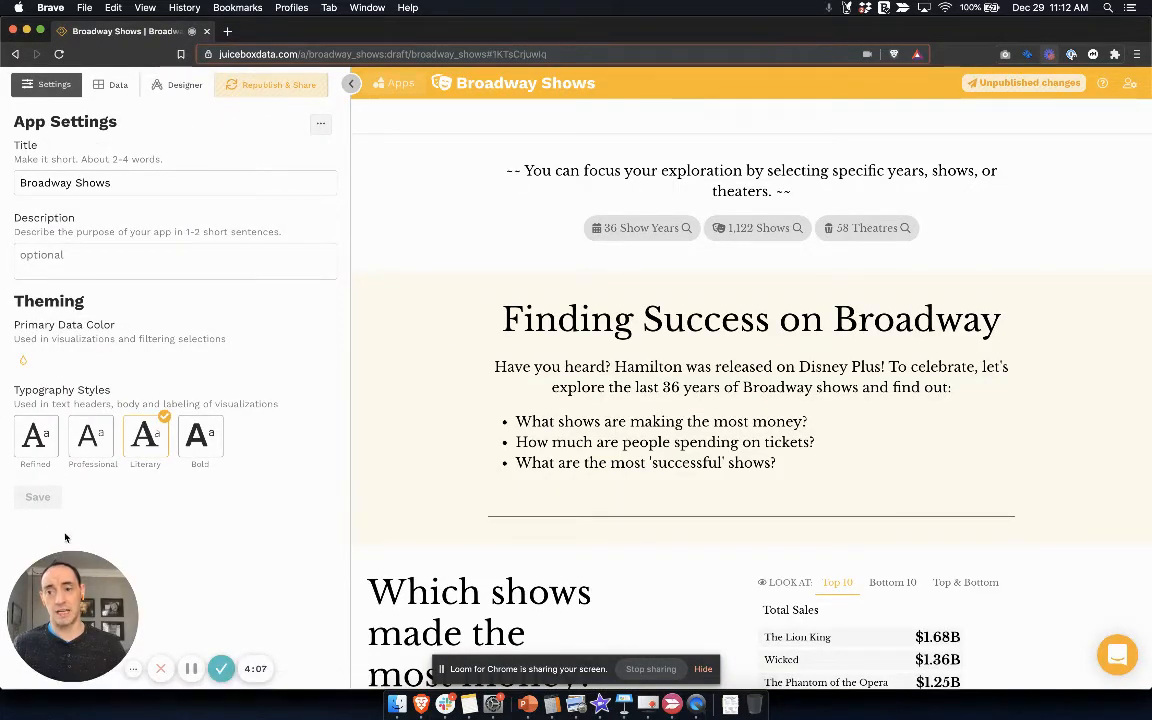
Step: Collapse the editing pane and look over the story's introduction and its Show Years filter
left_click(350, 82)
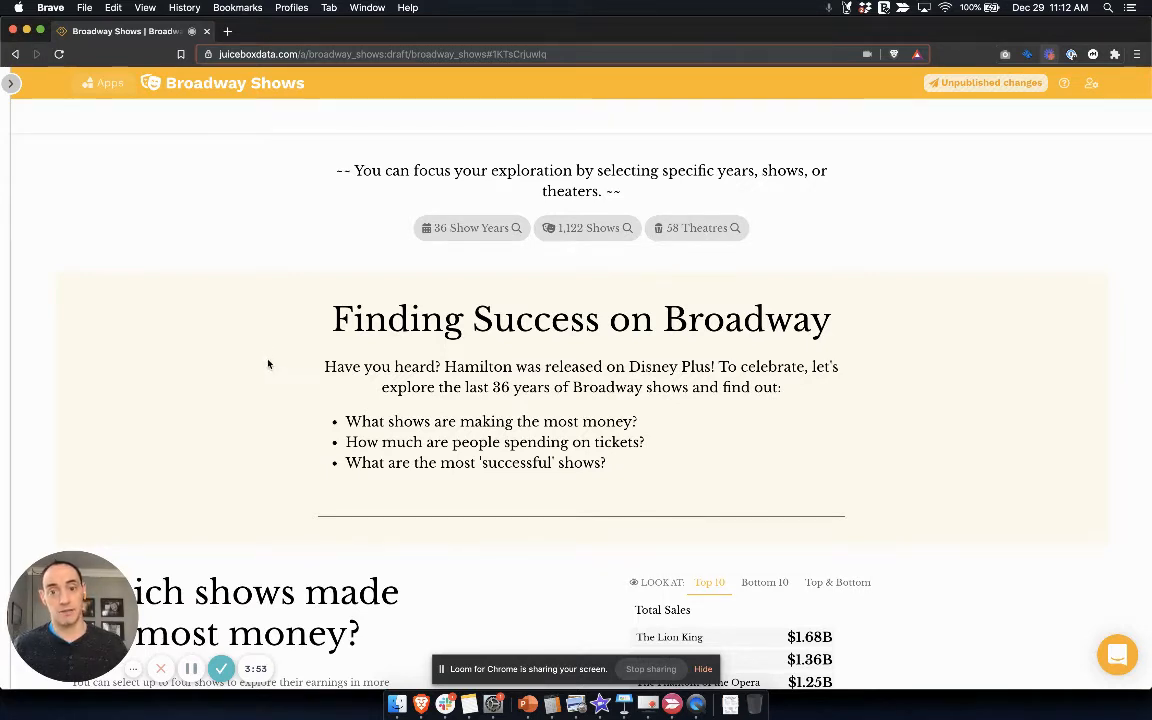
scroll(268, 366, "down", 1)
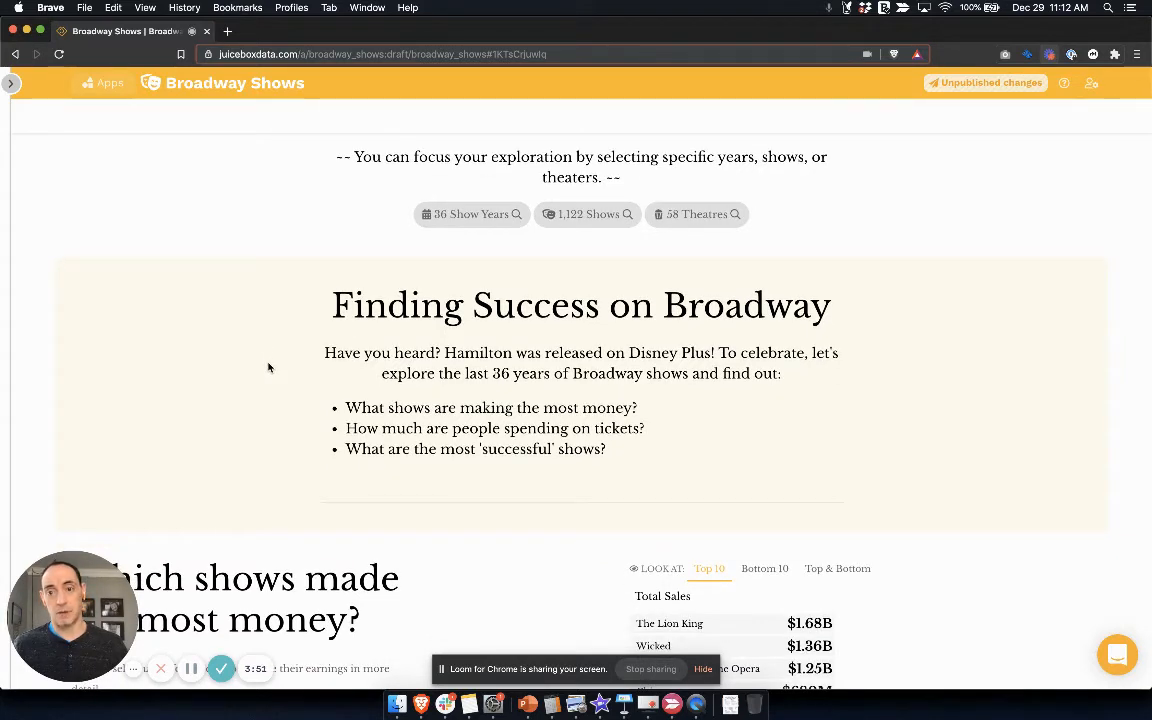
scroll(268, 366, "down", 1)
scroll(265, 368, "up", 2)
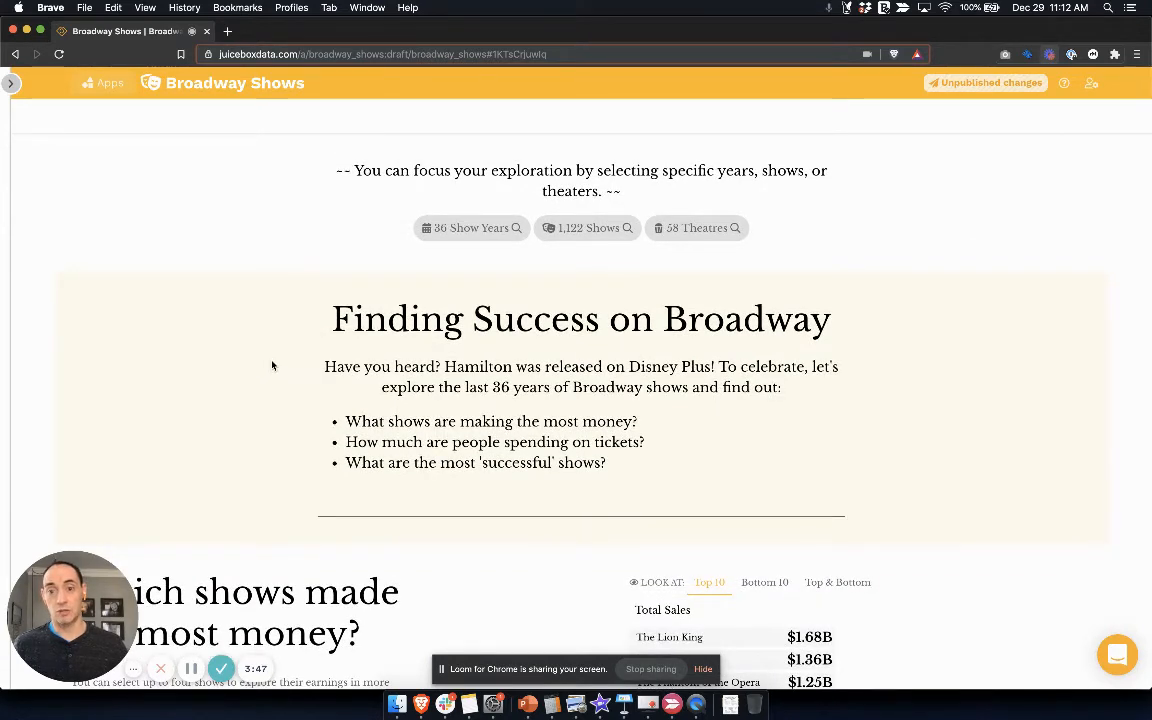
scroll(330, 368, "down", 1)
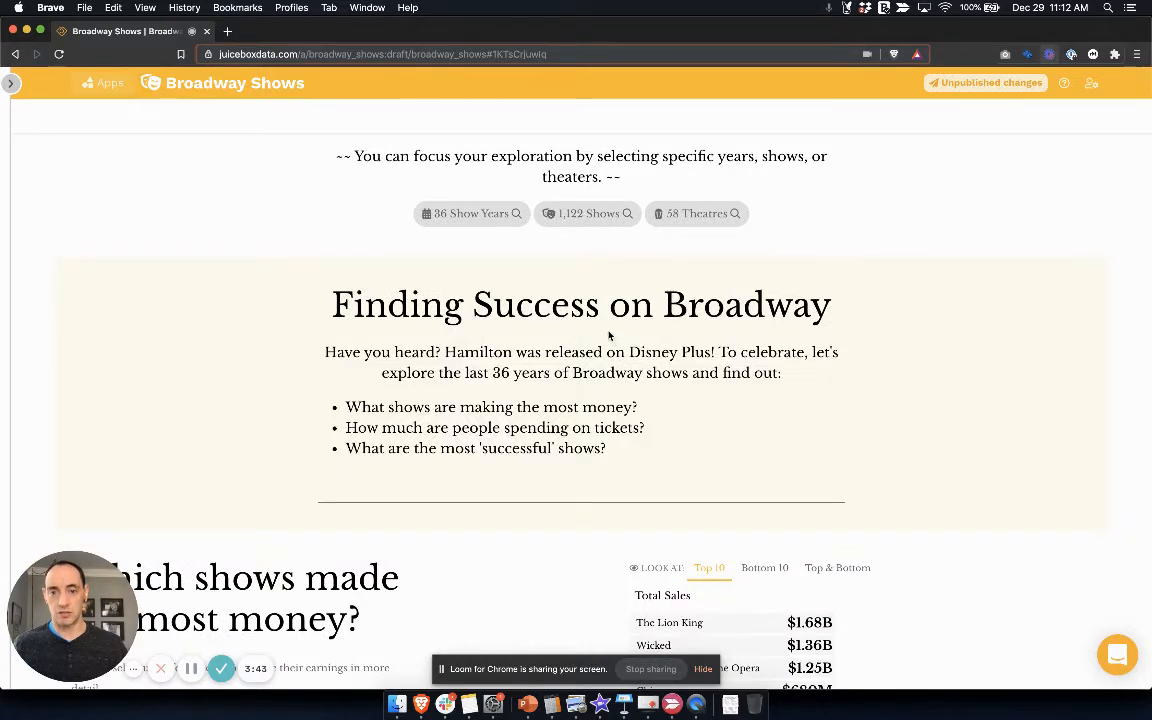
left_click(483, 216)
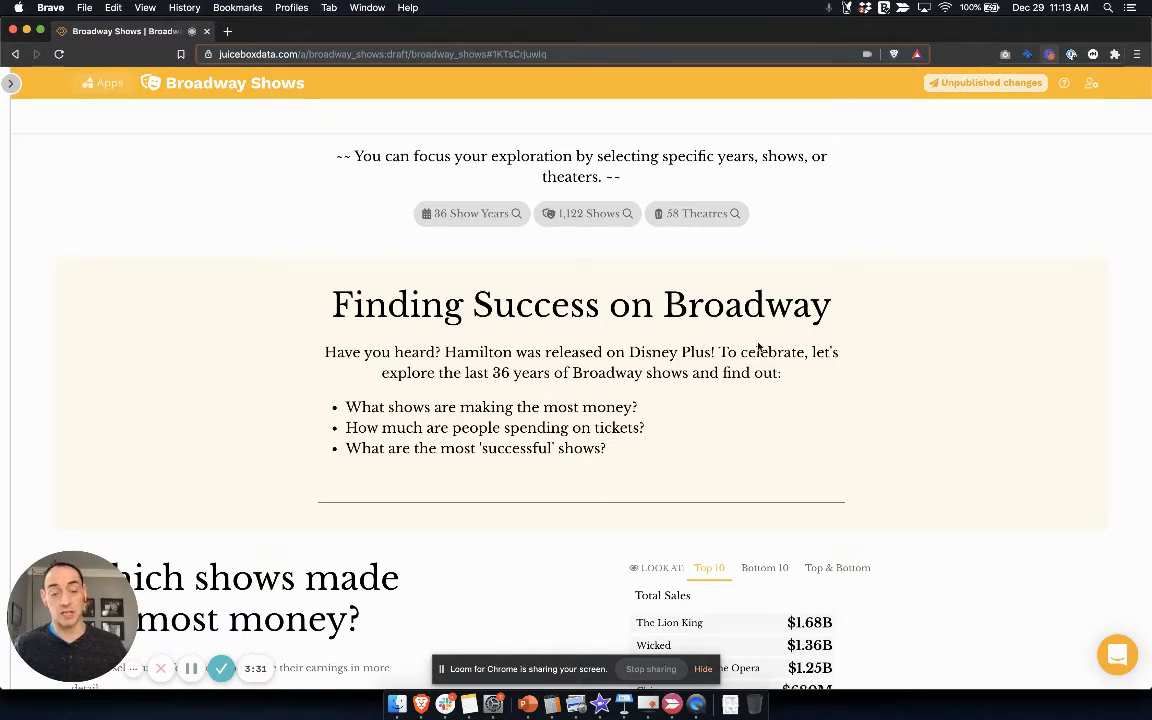
Step: Filter the weekly sales chart for all shows to the range Sep 07, 2008 to Mar 01, 2020
scroll(742, 368, "down", 3)
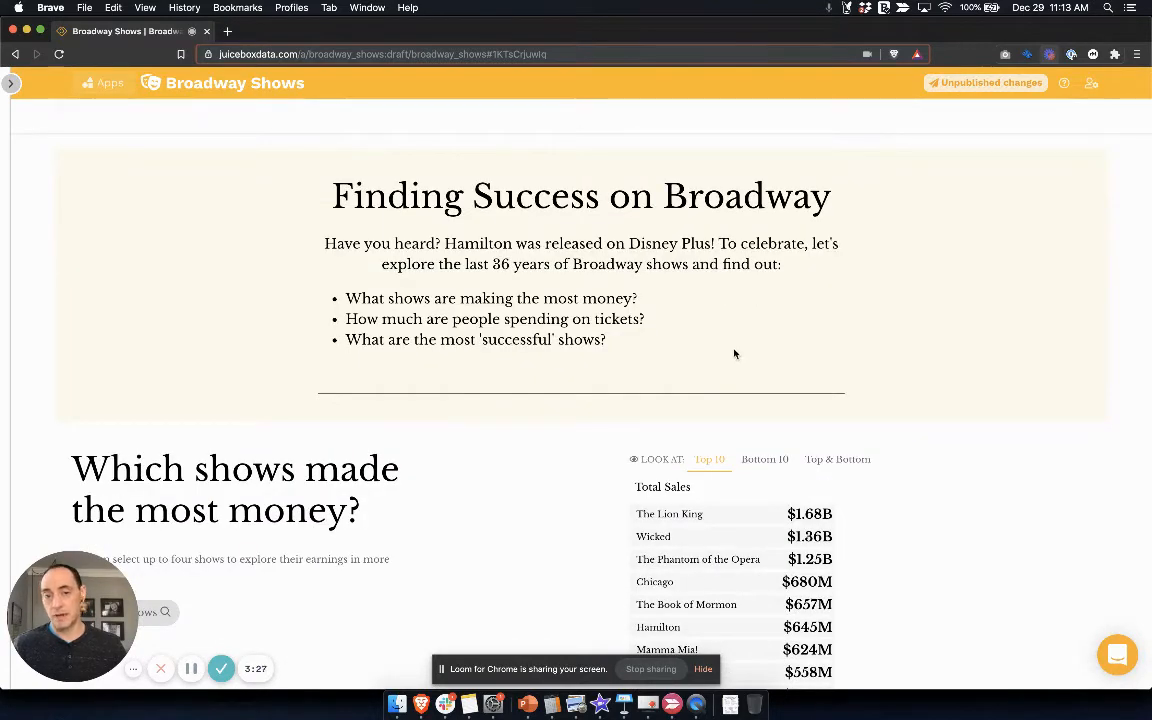
scroll(735, 355, "down", 5)
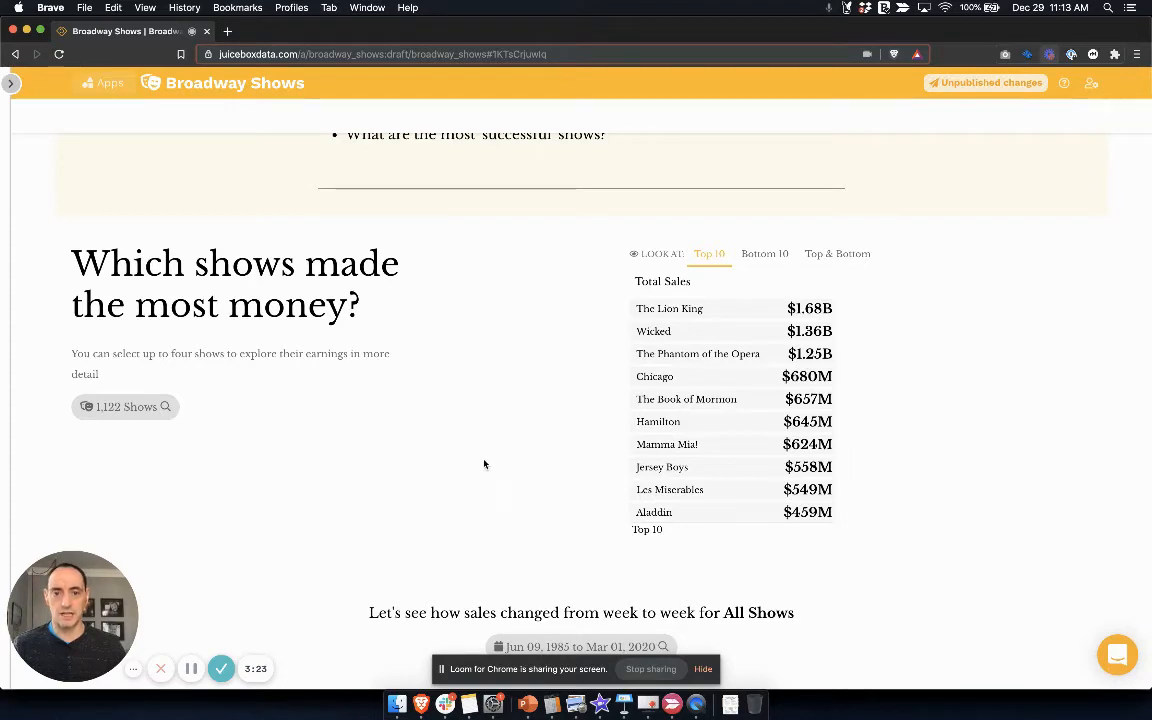
scroll(483, 463, "down", 3)
scroll(479, 445, "down", 4)
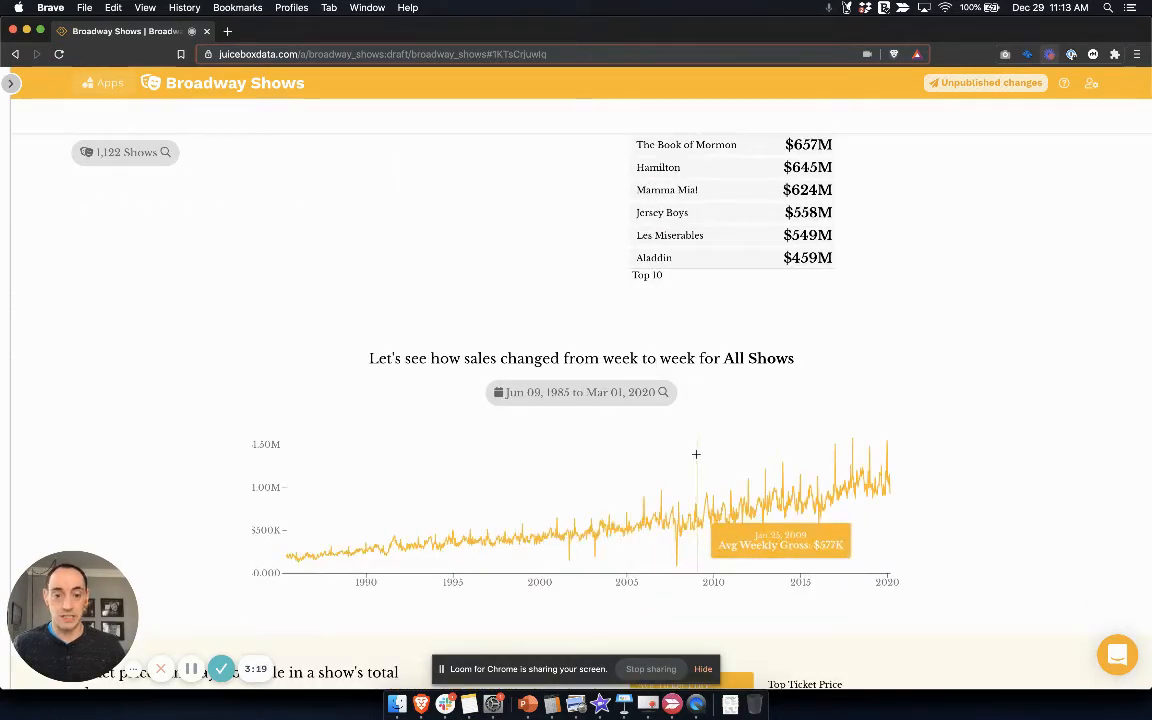
left_click_drag(688, 461, 902, 452)
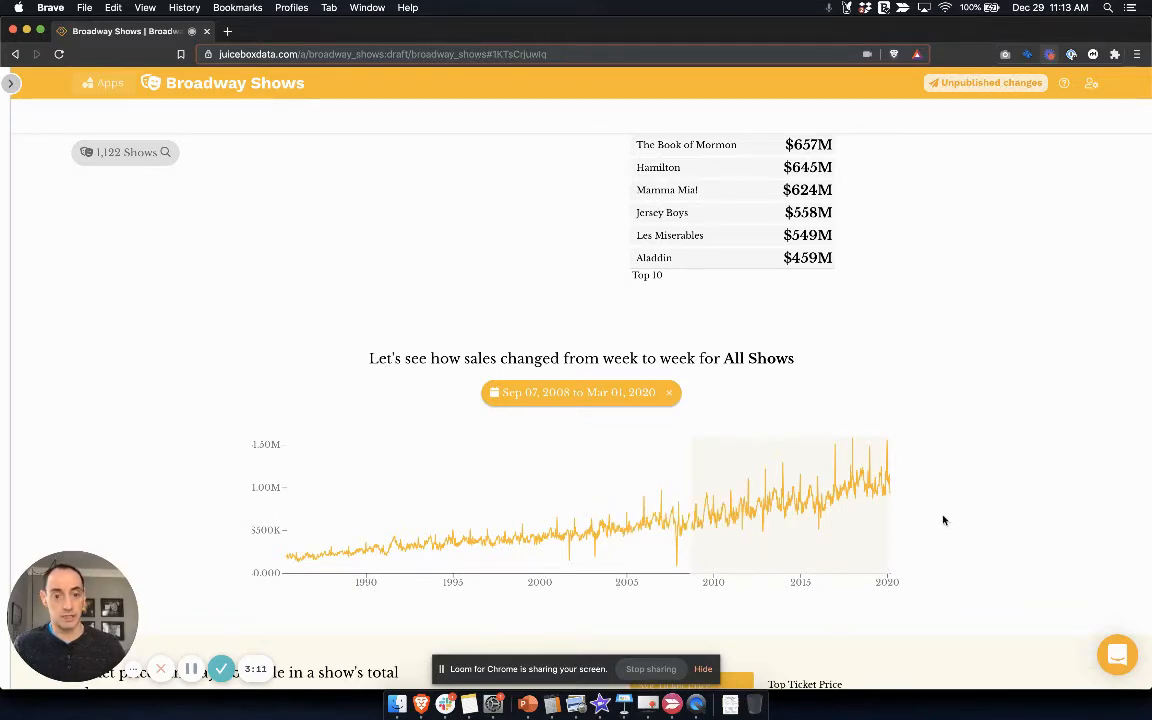
Step: Break down ticket prices by Top Ticket Price and explore the highest-ranked shows in the ranking chart
scroll(942, 522, "down", 3)
scroll(945, 515, "down", 1)
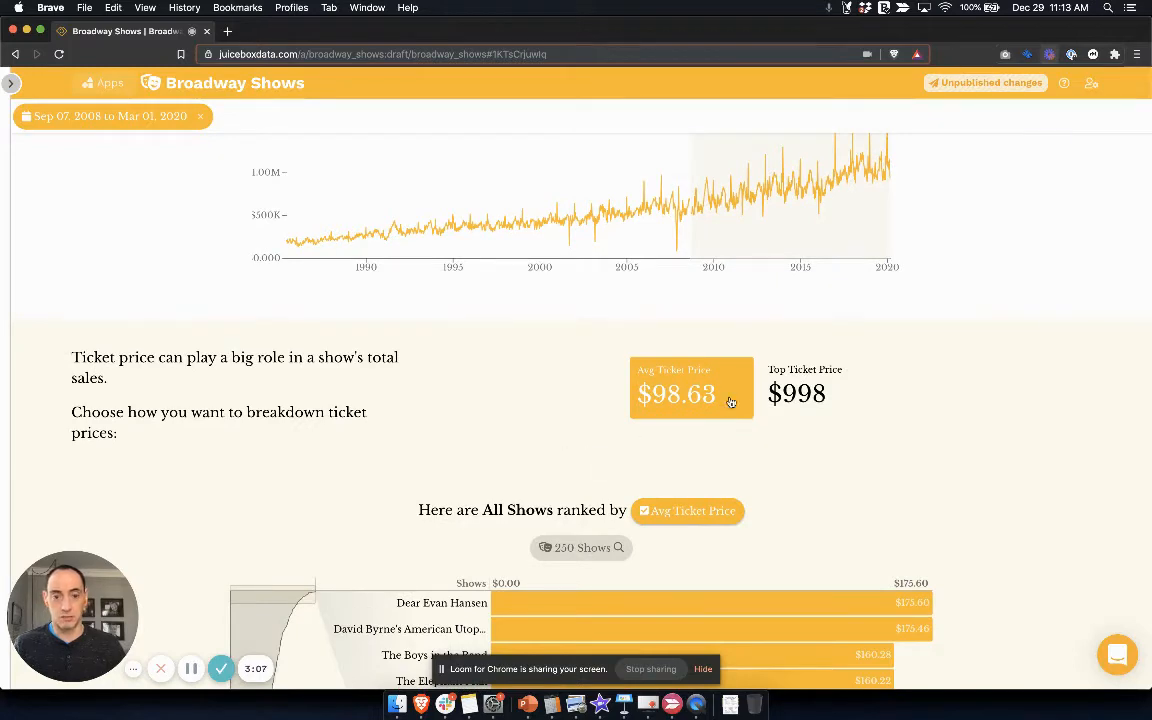
left_click(801, 397)
scroll(1032, 416, "down", 4)
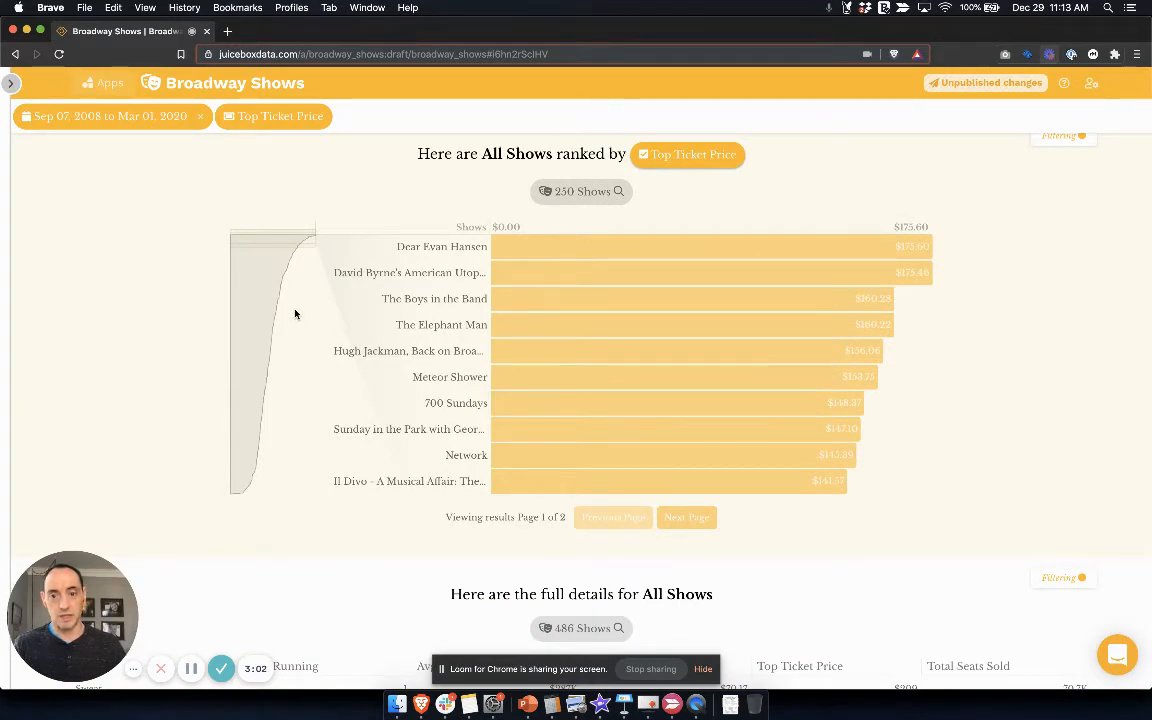
mouse_move(288, 242)
left_mouse_down()
mouse_move(269, 287)
mouse_move(268, 238)
left_mouse_up()
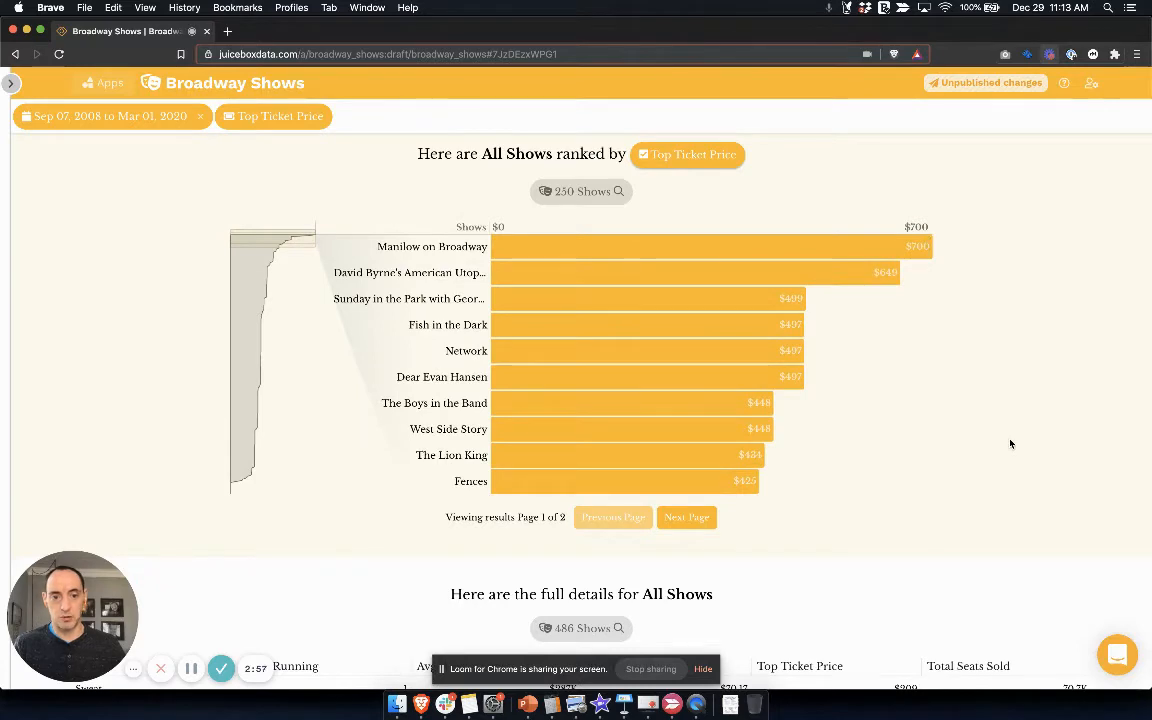
Step: Look over the full details table for all shows and return to the story's beginning
scroll(1010, 444, "down", 3)
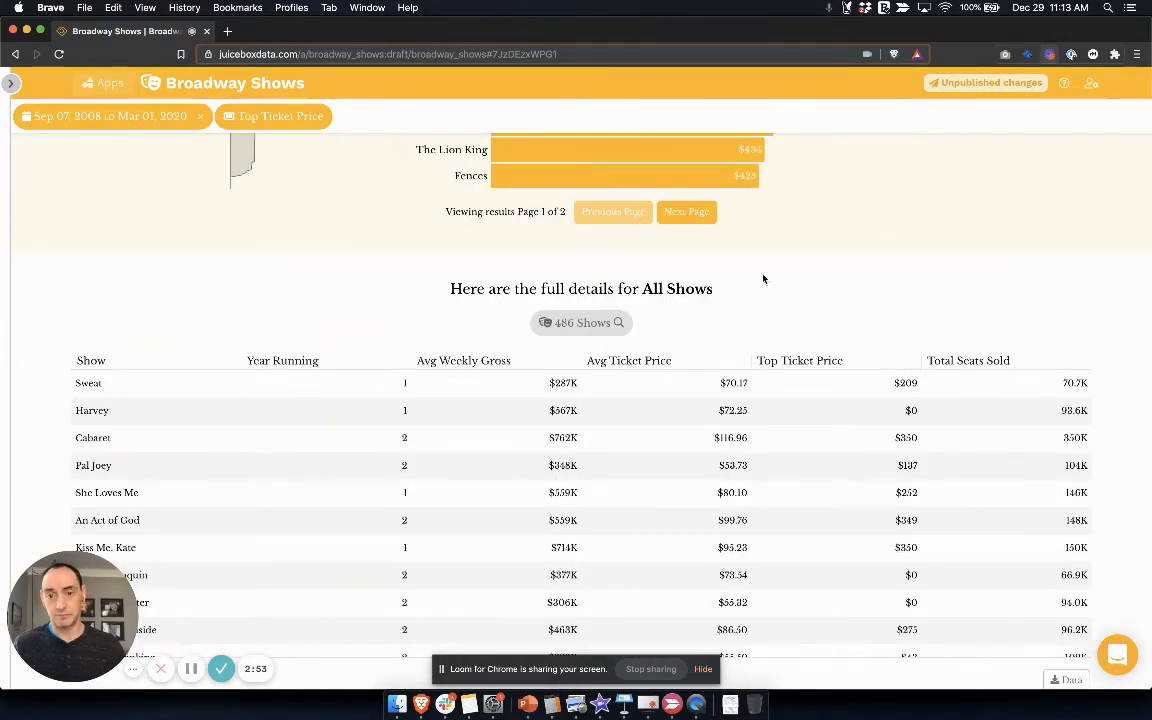
scroll(765, 285, "up", 7)
scroll(768, 292, "up", 3)
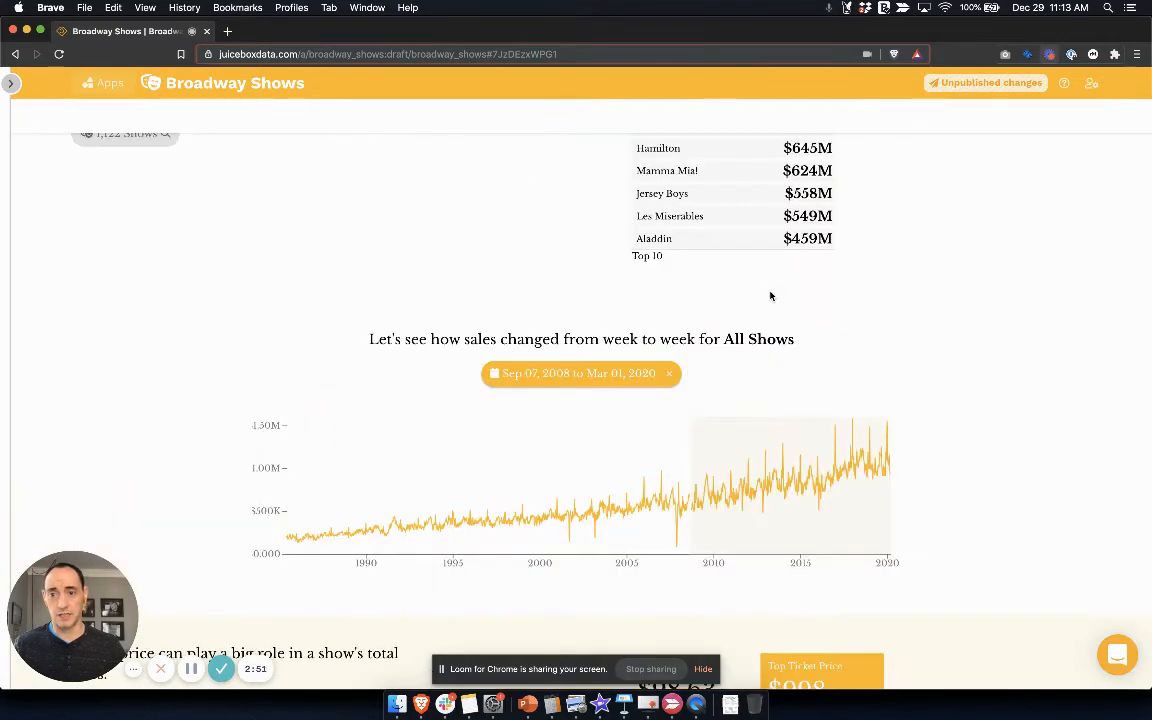
scroll(770, 296, "up", 6)
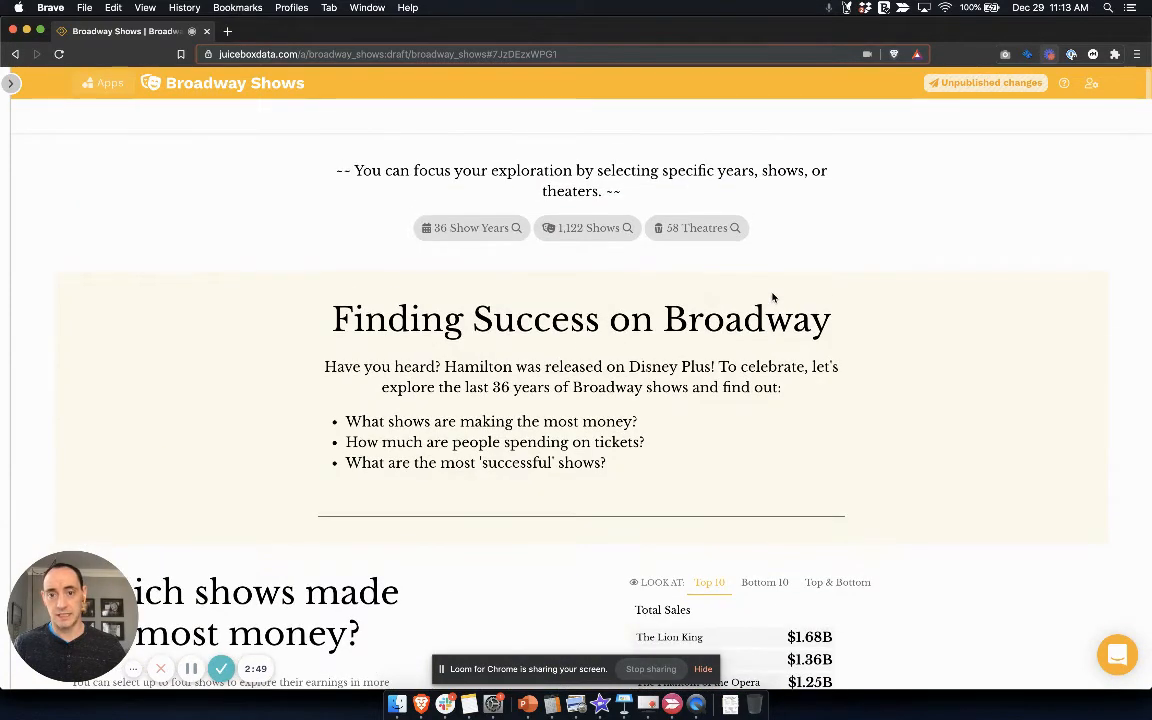
Step: Bring back the editing pane and preview the latestbroadwaygross data source, closing the preview when done
left_click(10, 87)
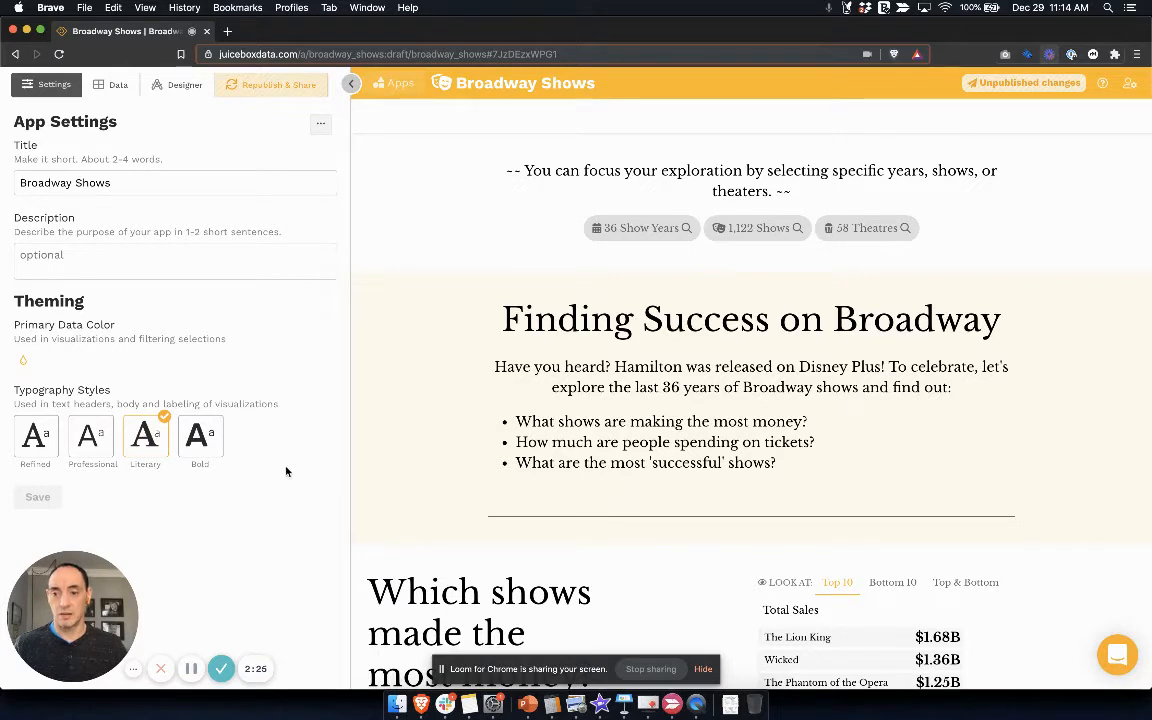
left_click(111, 86)
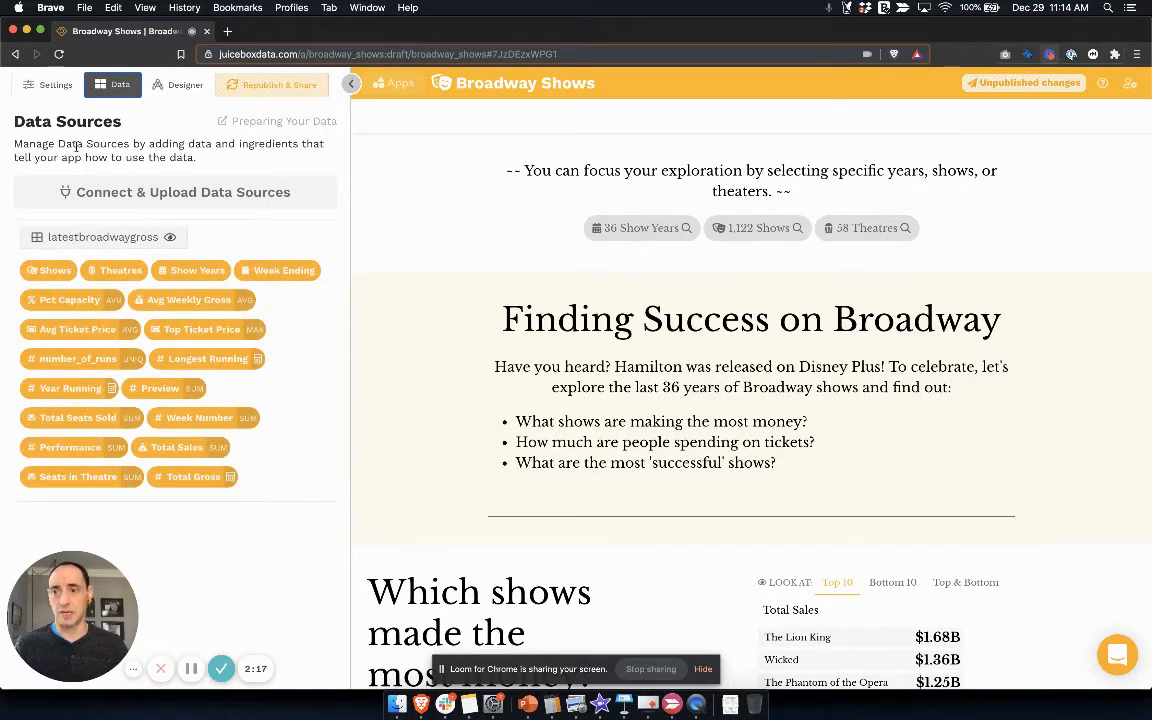
left_click(93, 240)
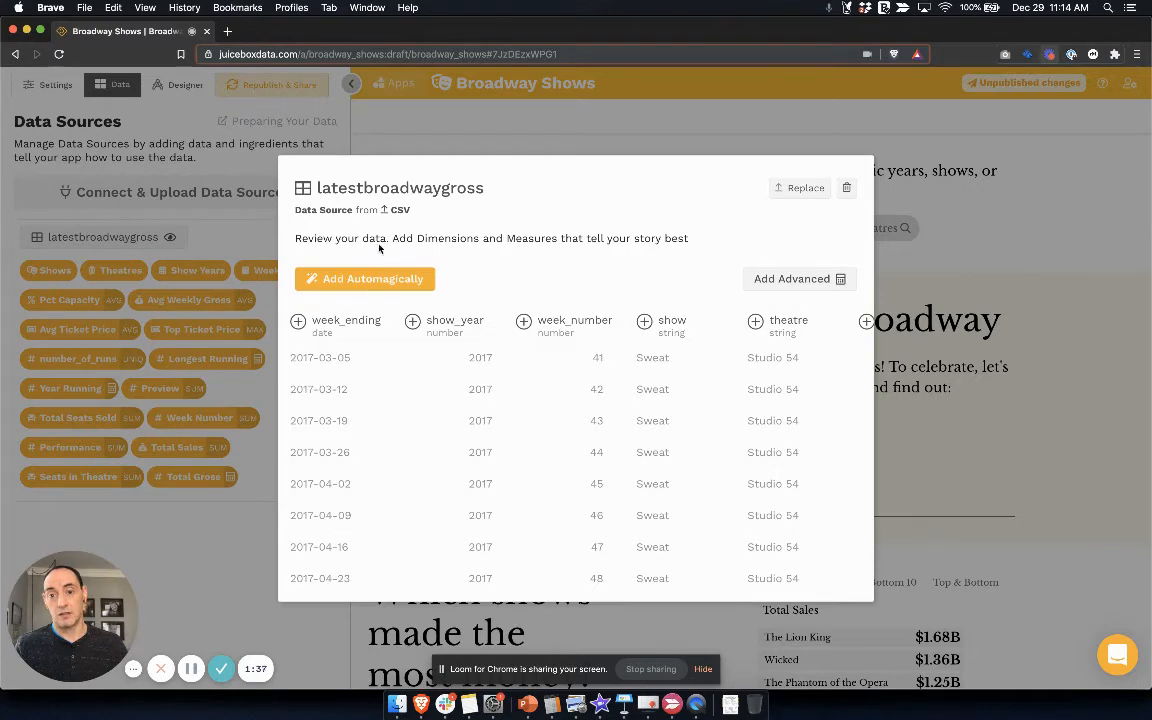
left_click(219, 541)
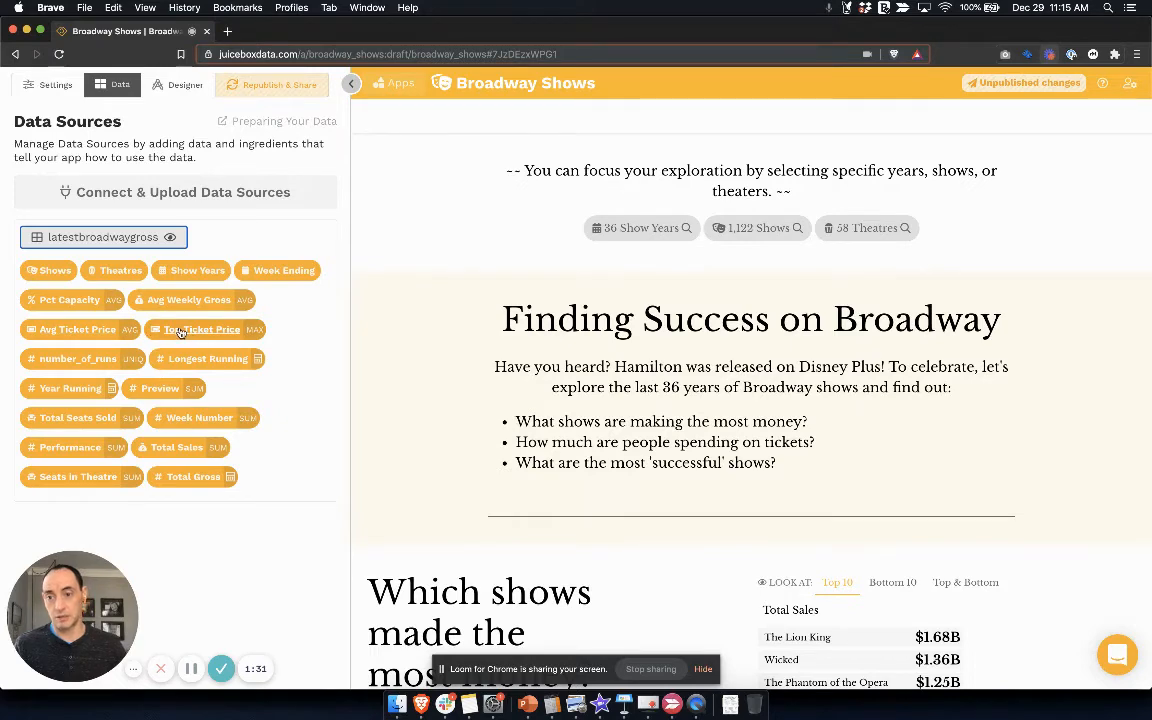
Step: Inspect the Avg Ticket Price measure's definition and its duplicate and delete options, leaving the definition unsaved
left_click(74, 334)
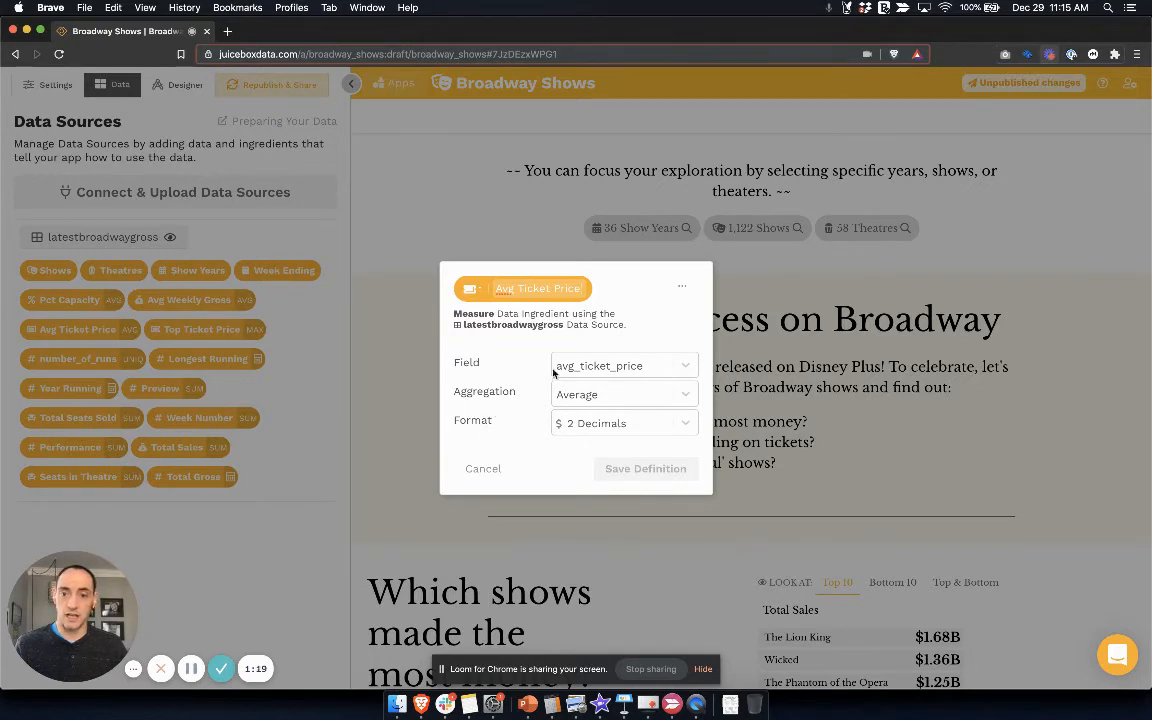
left_click(682, 287)
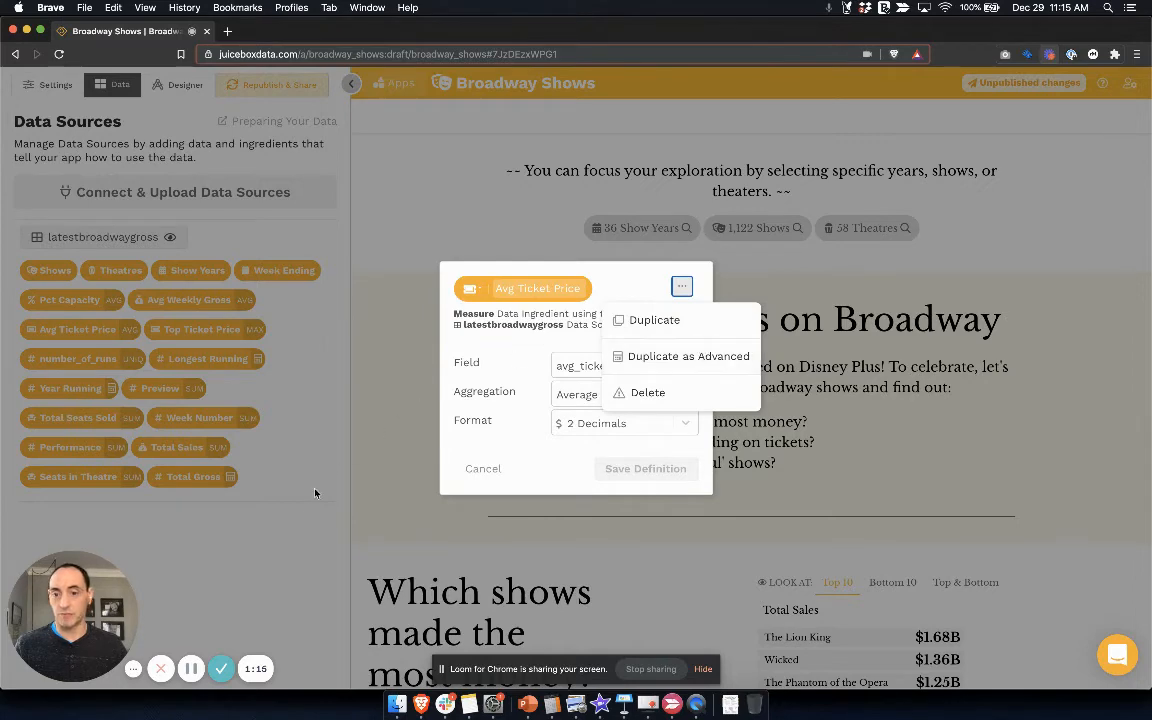
left_click(298, 544)
left_click(297, 530)
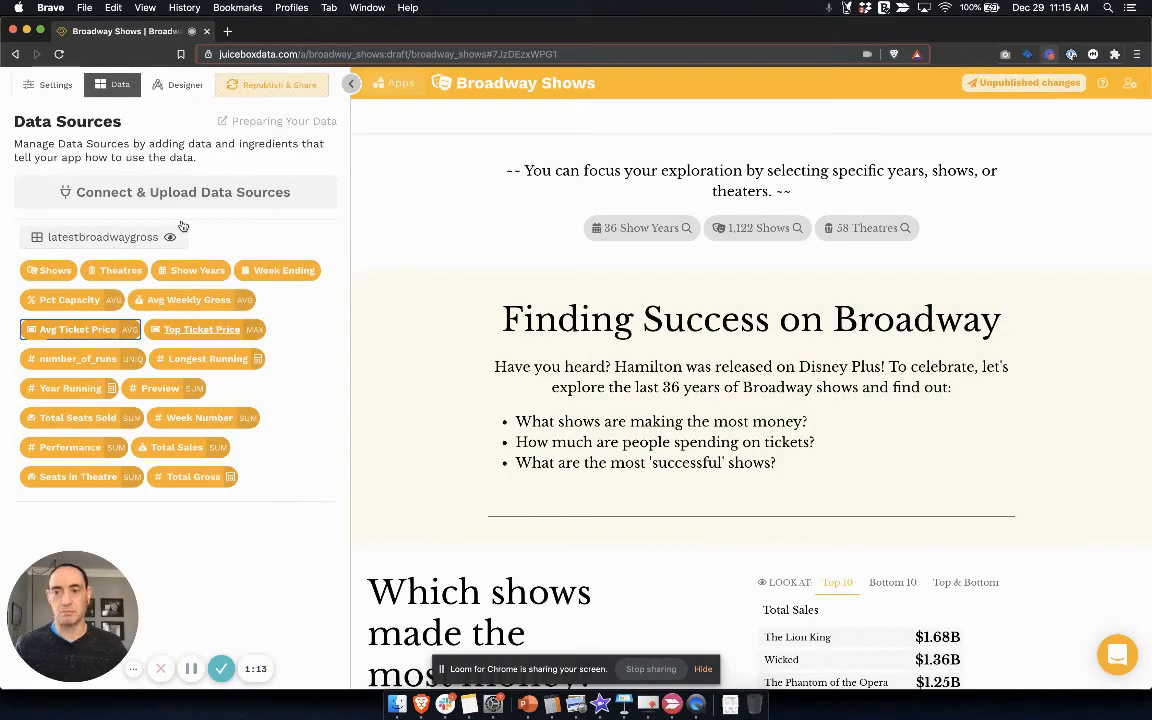
left_click(238, 243)
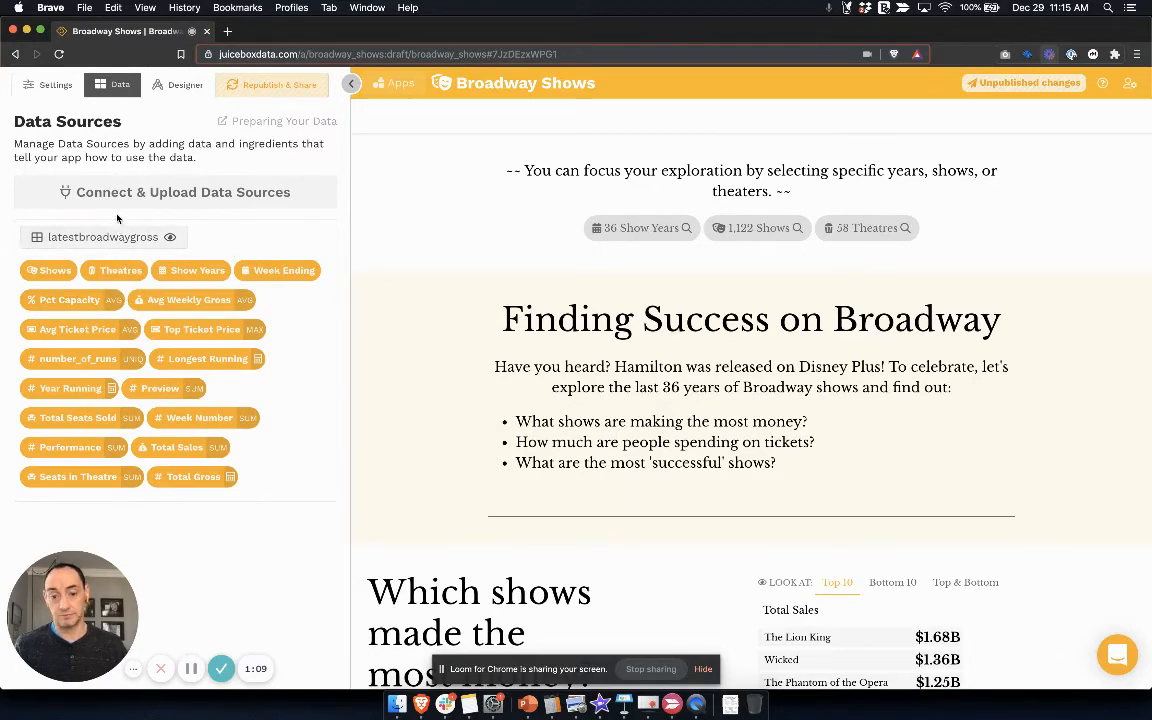
Step: Open the Story Designer and examine the text and filter blocks that make up the Broadway story
left_click(184, 90)
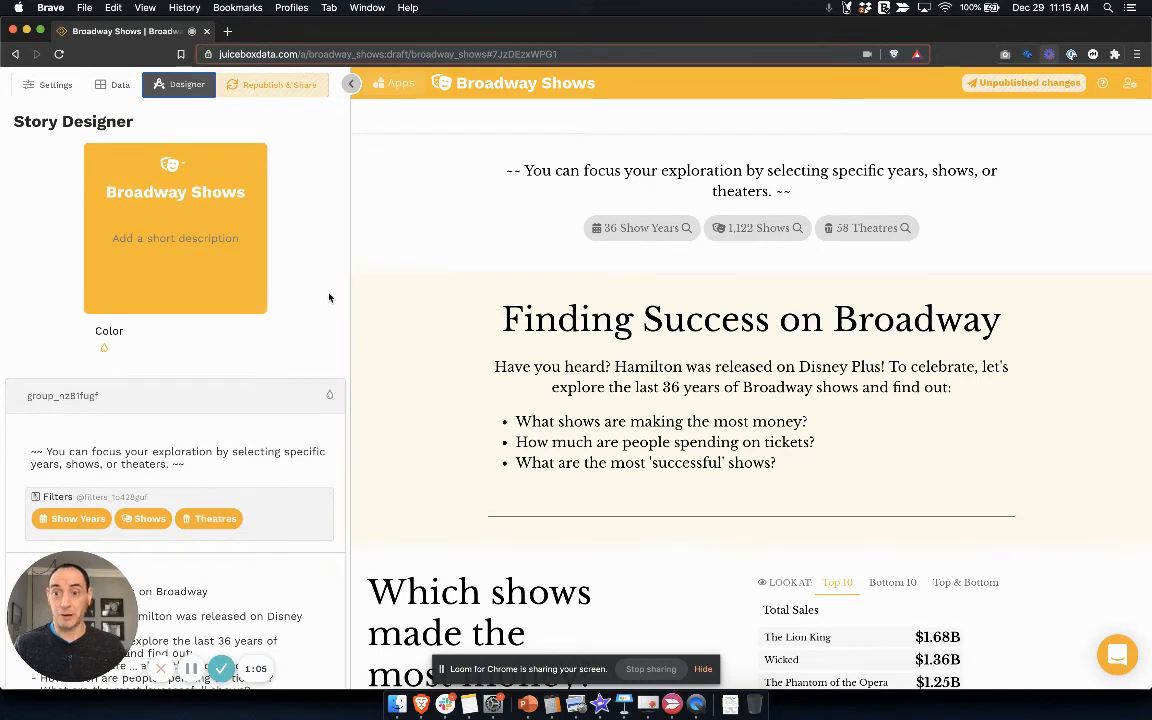
scroll(329, 297, "down", 2)
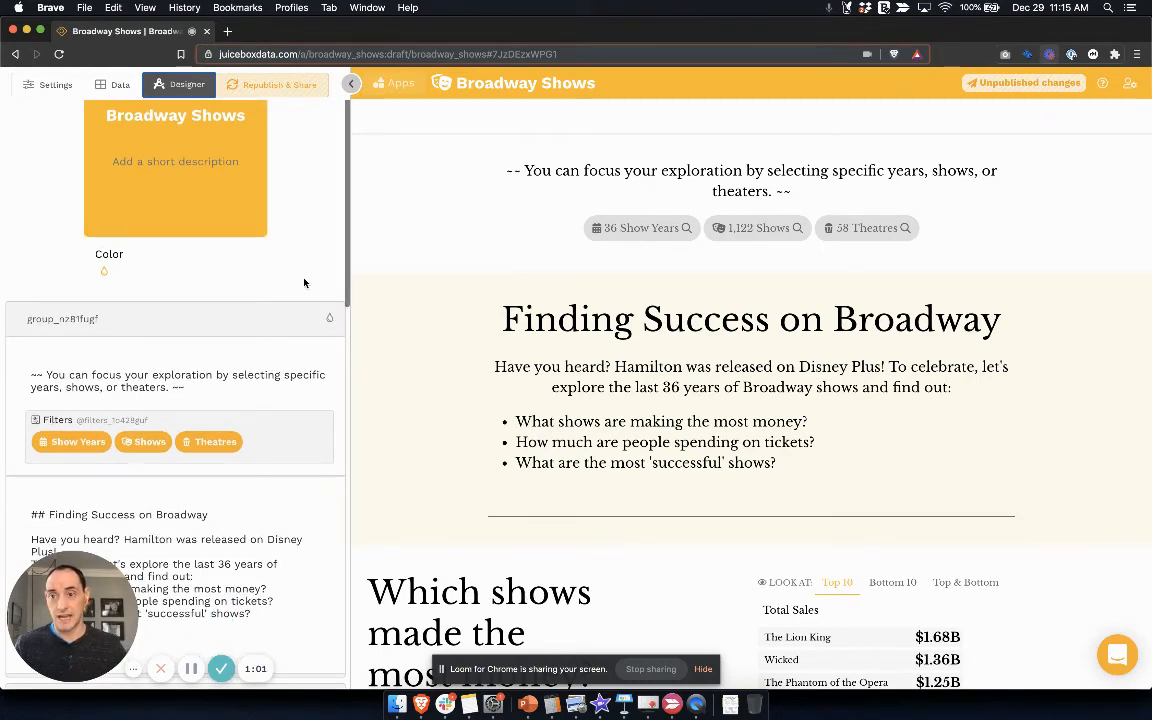
scroll(305, 283, "down", 3)
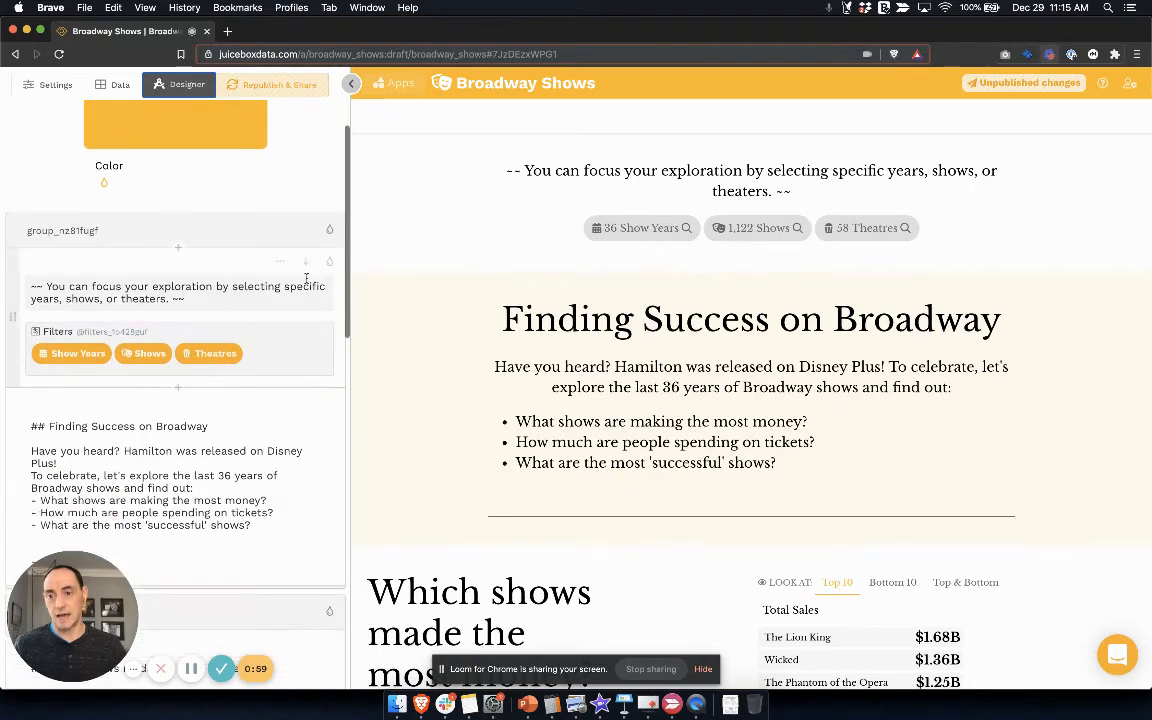
scroll(308, 270, "down", 5)
scroll(309, 277, "up", 2)
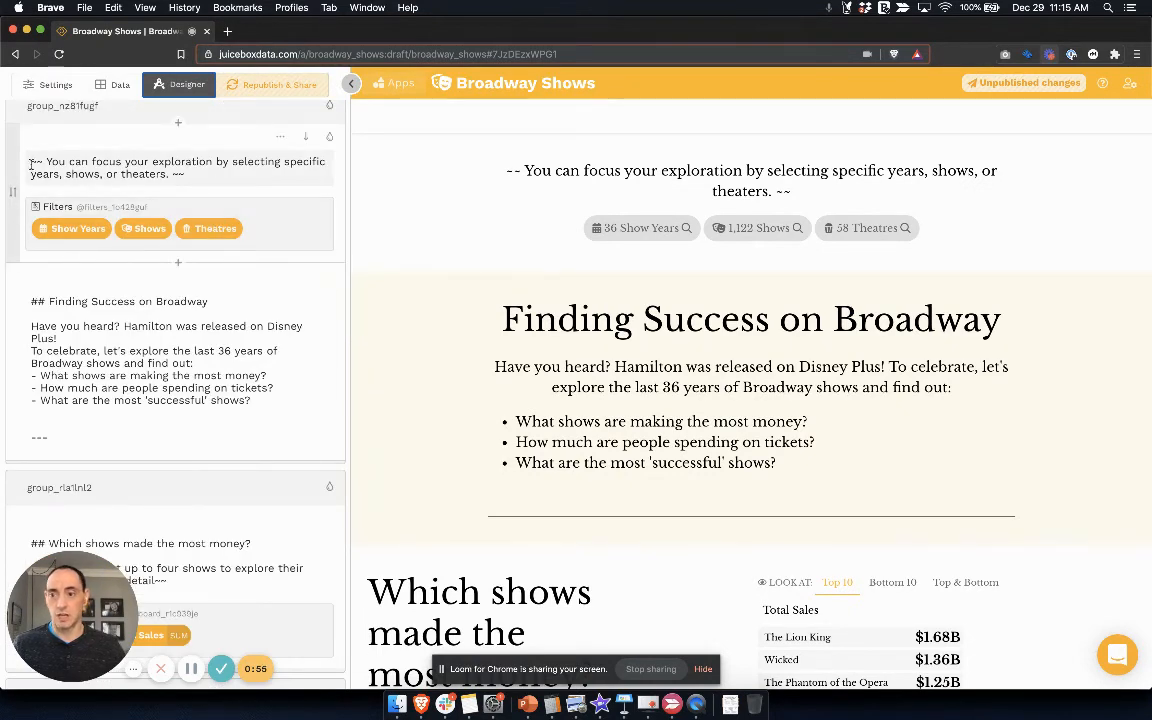
Step: Open the filters block for editing and examine its introductory text and its Show Years, Shows and Theatres ingredients
left_click(83, 139)
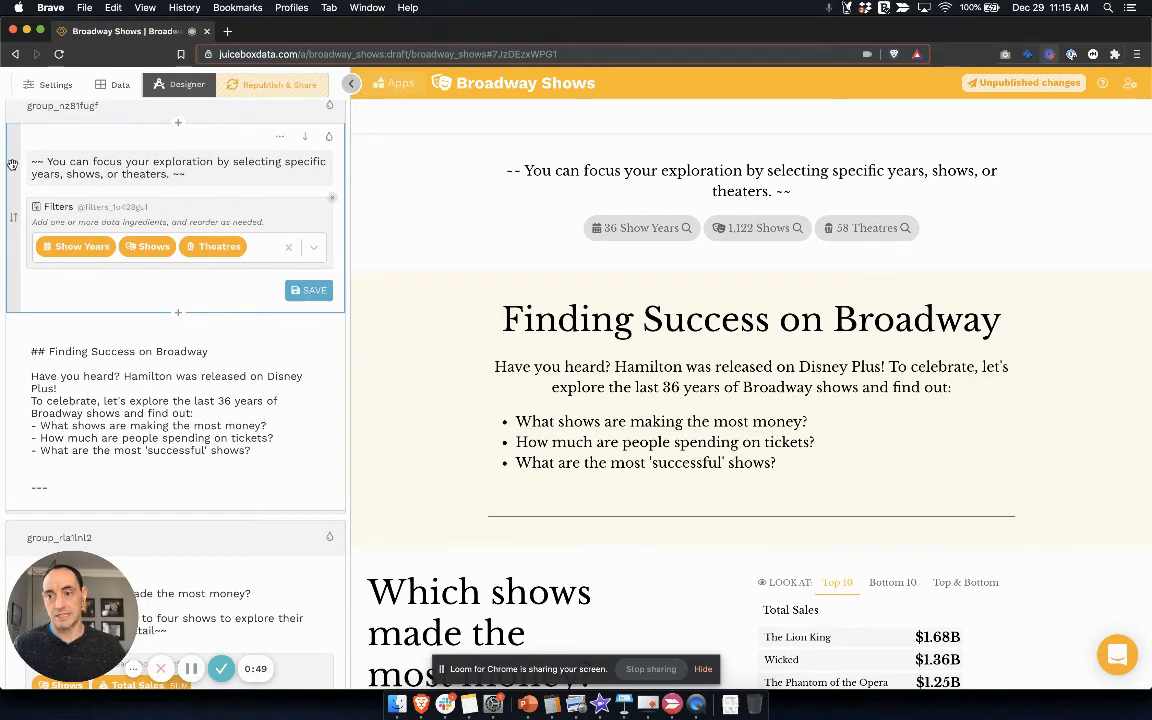
left_click_drag(12, 163, 16, 168)
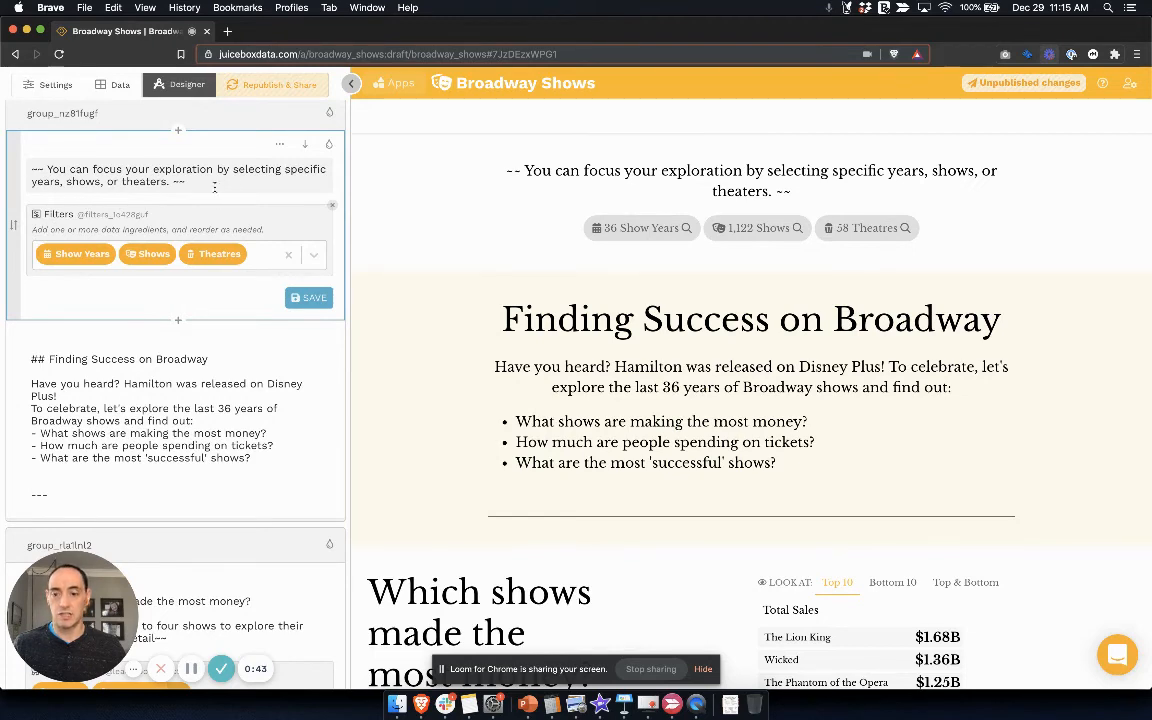
left_click_drag(185, 182, 31, 169)
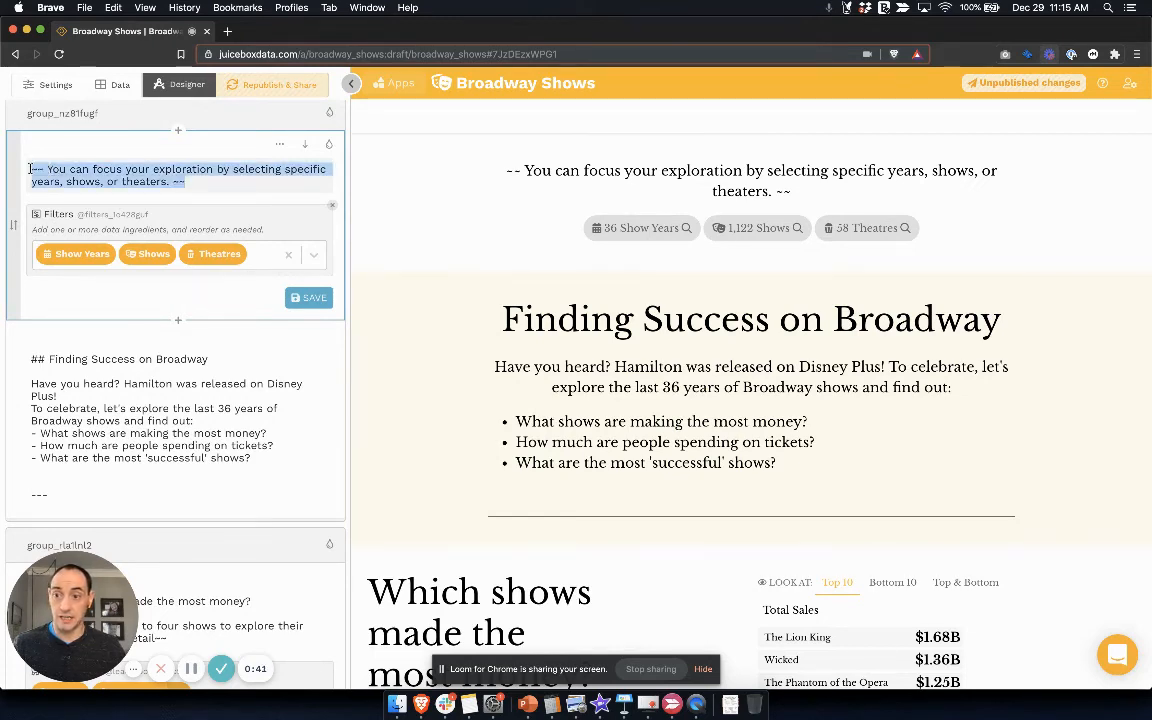
left_click(53, 169)
Step: Open the "Finding Success on Broadway" text block and look over its heading, paragraph and bullet list markup
left_click(109, 360)
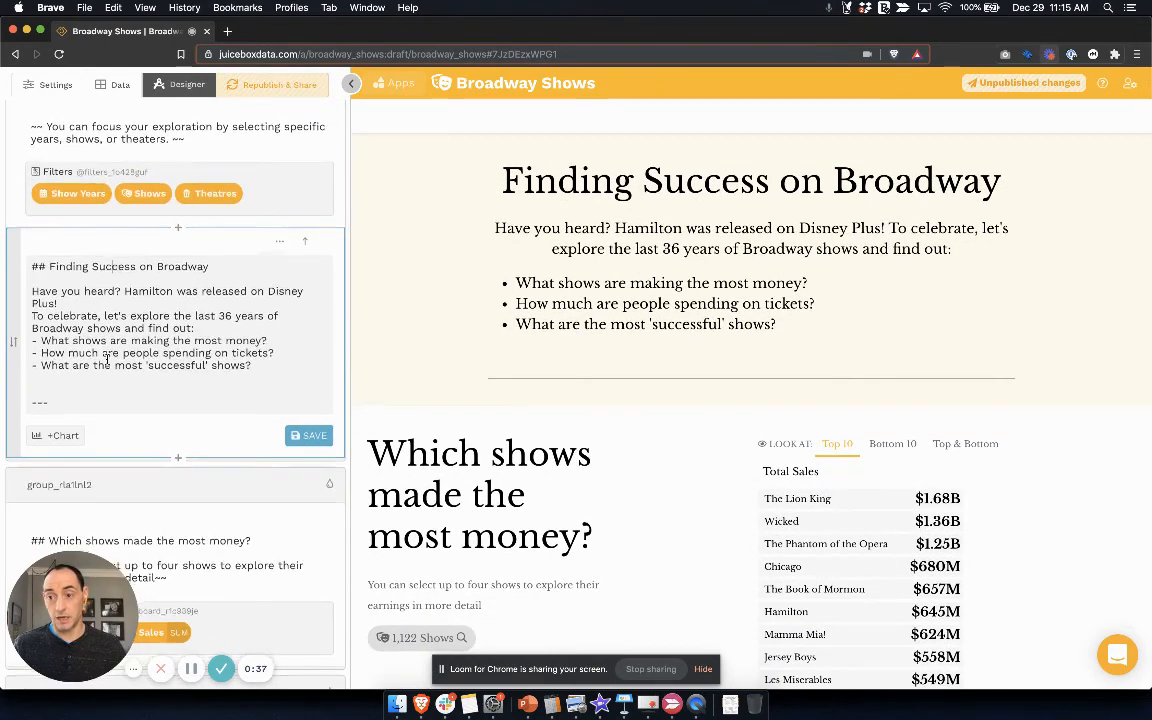
scroll(107, 360, "down", 2)
scroll(150, 335, "down", 2)
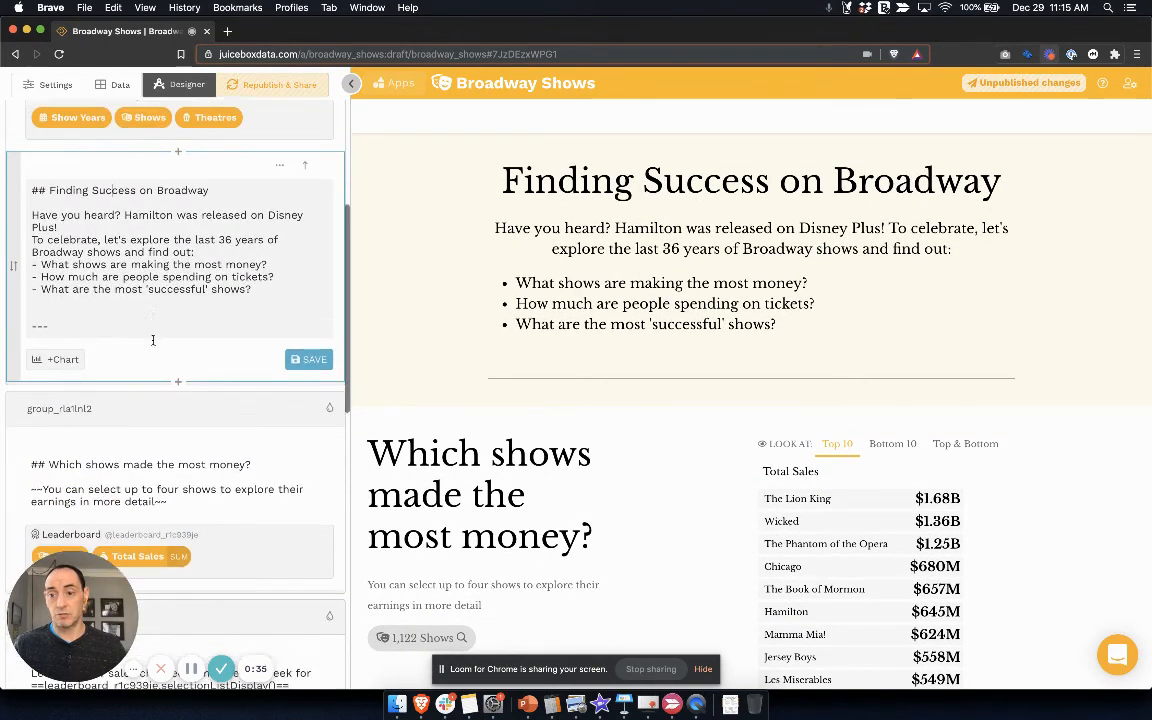
Step: Inspect the Leaderboard block's ranking, measure and row settings, and open the week-to-week sales Trend block's settings
left_click(160, 432)
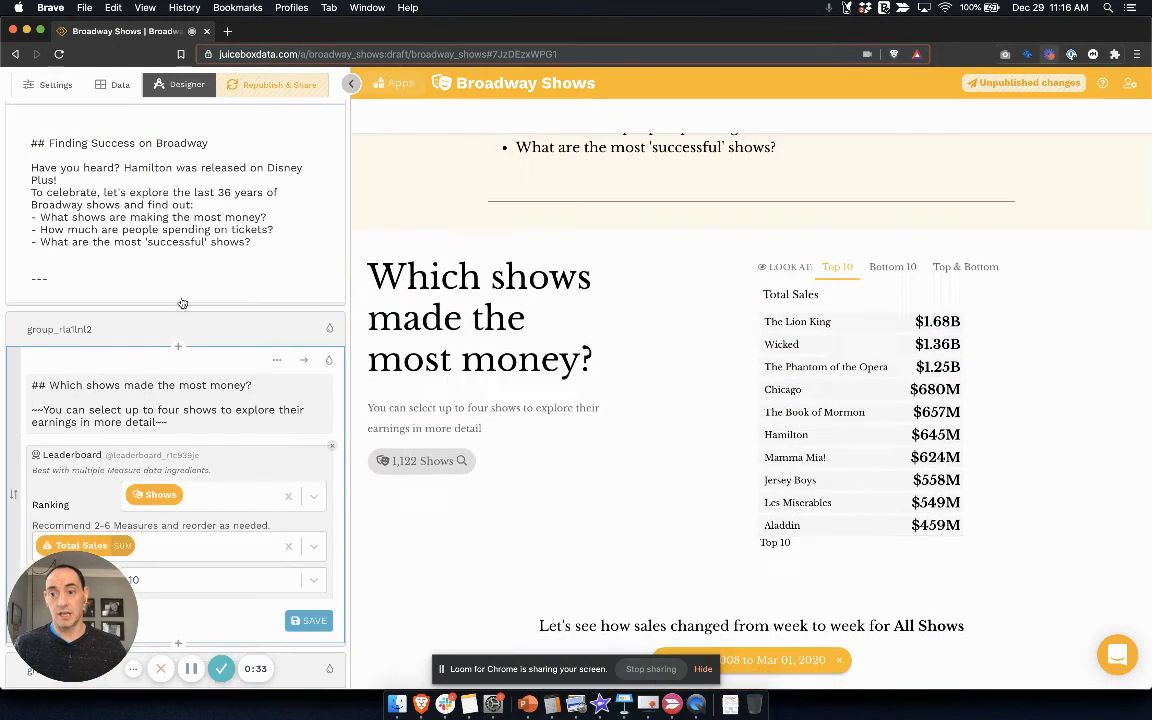
scroll(187, 375, "down", 3)
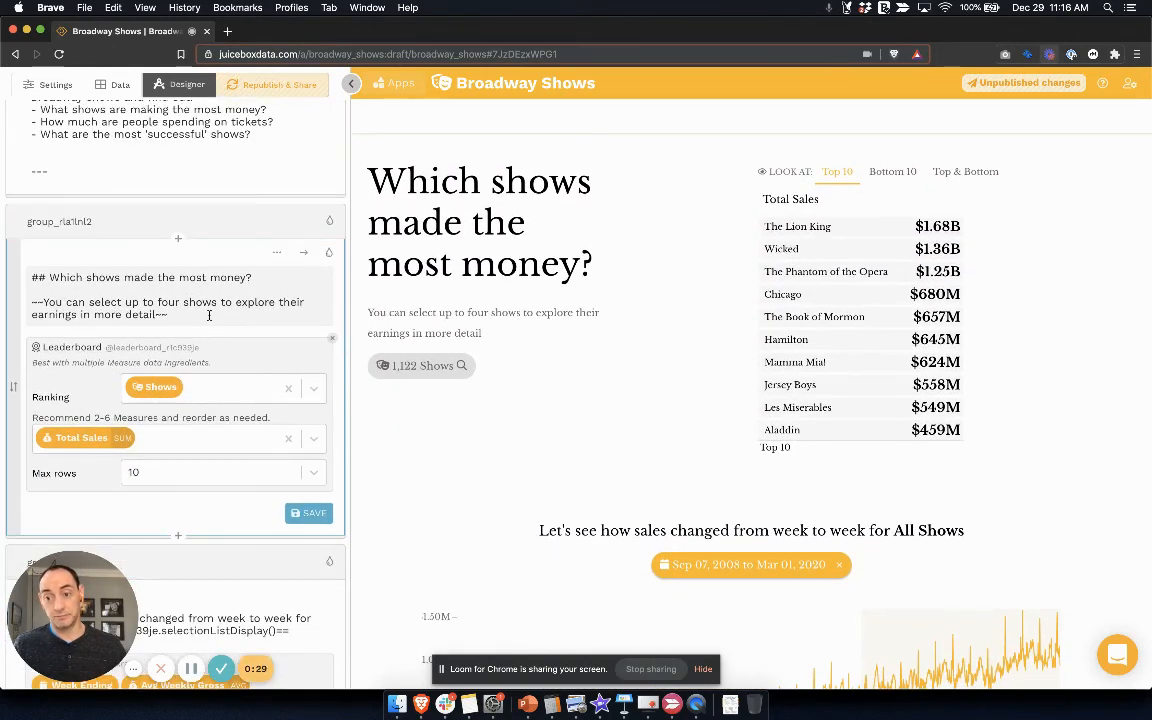
scroll(144, 349, "down", 1)
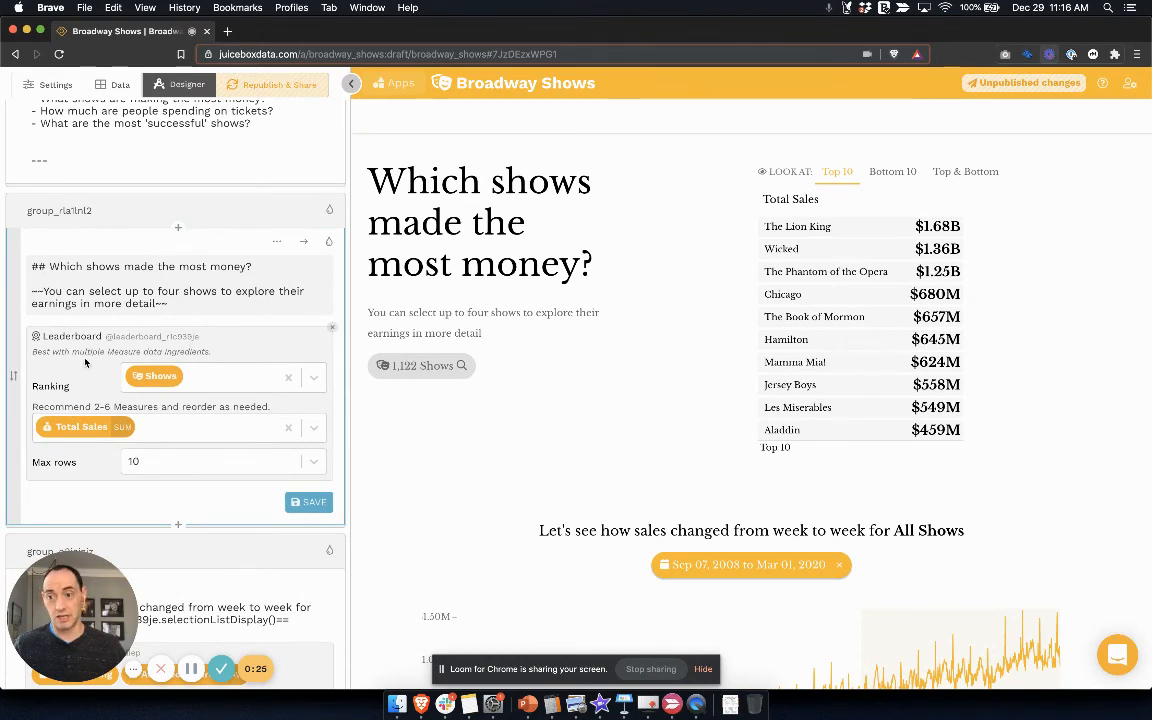
scroll(150, 343, "down", 5)
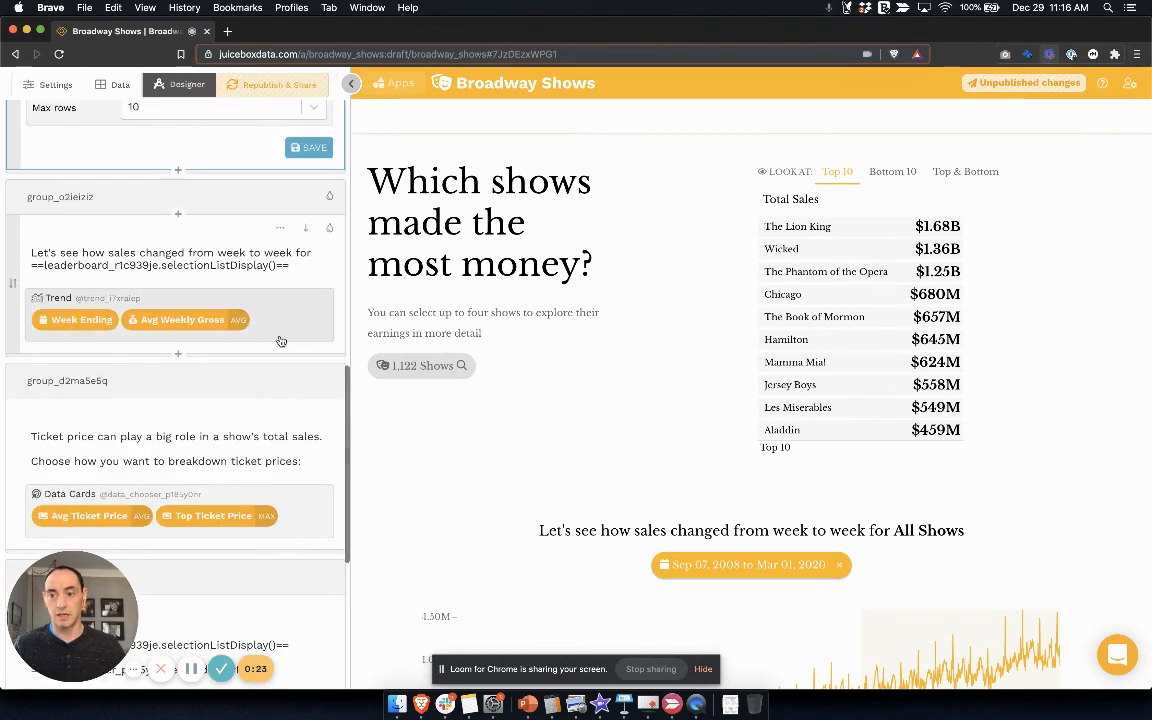
left_click(294, 336)
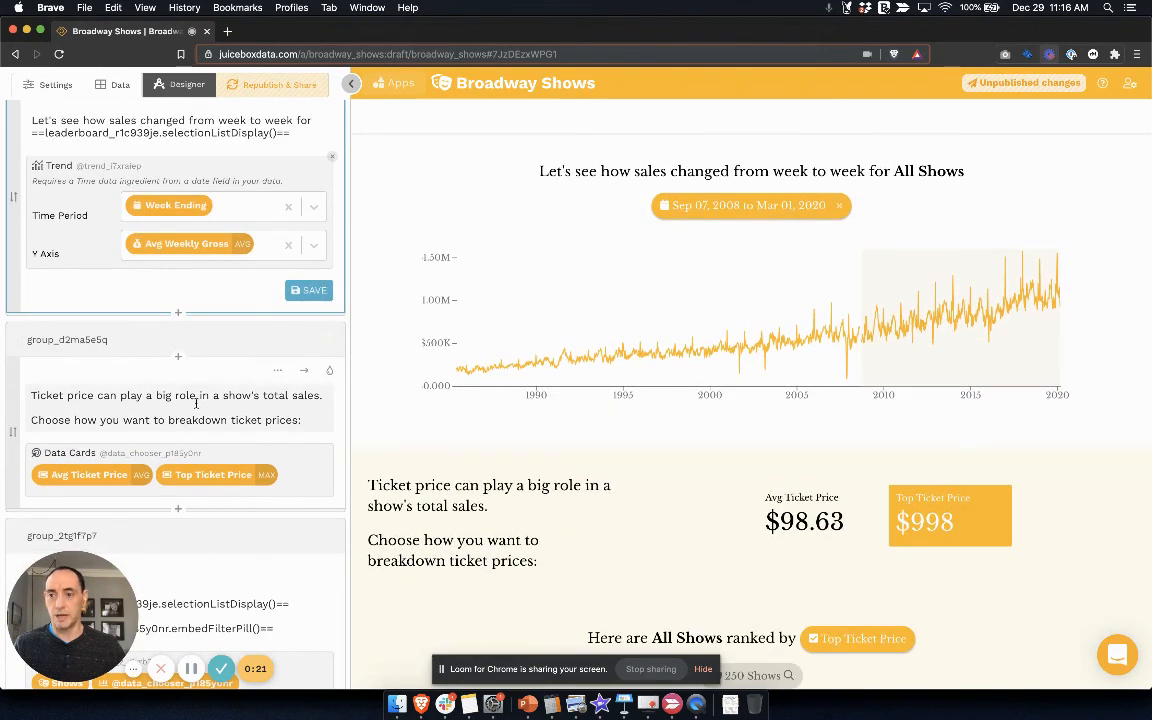